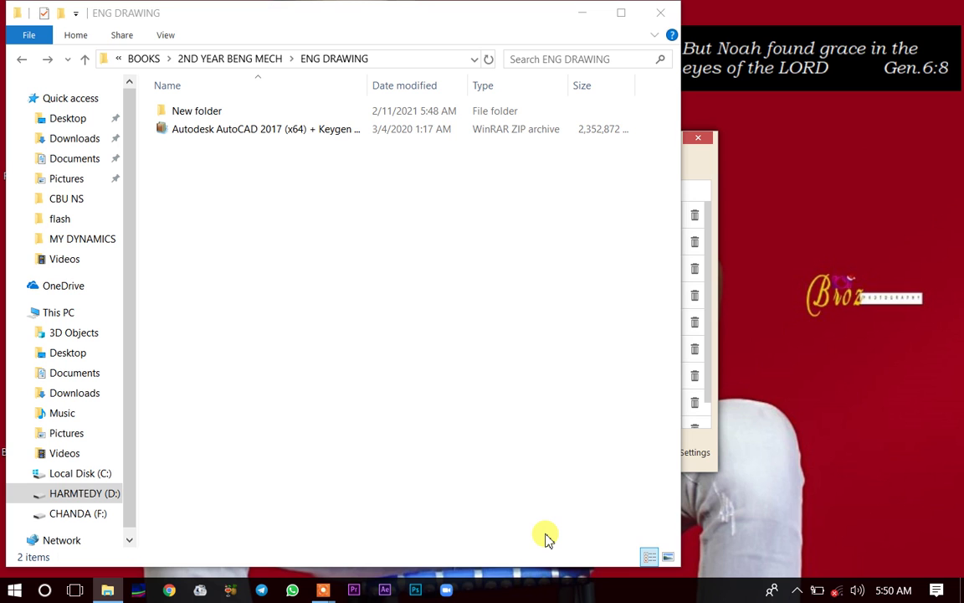
# Step: Move the recorder window to the top of the screen and bring back the ENG DRAWING folder
pyautogui.click(583, 18)
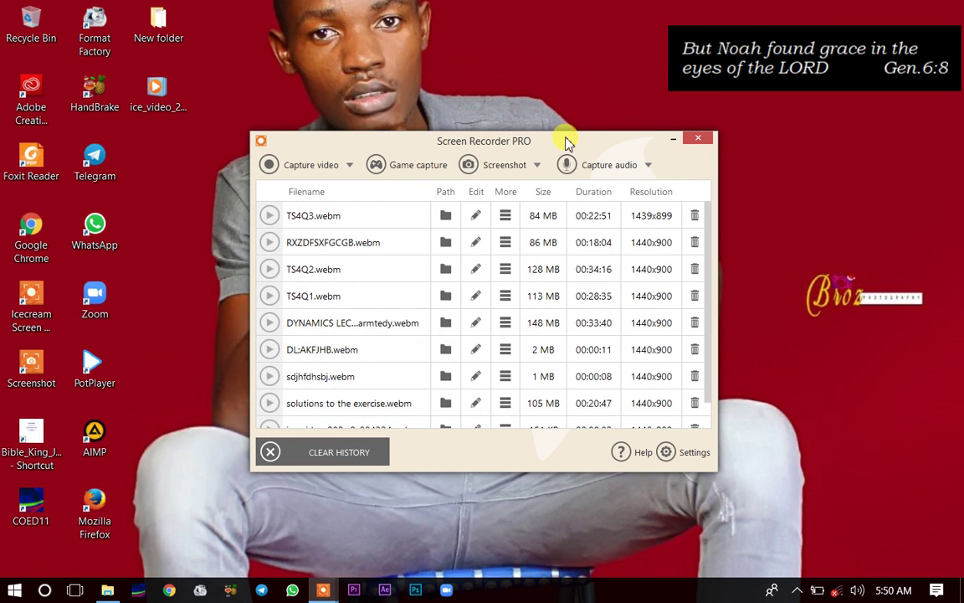
pyautogui.moveTo(567, 143); pyautogui.dragTo(505, 17)
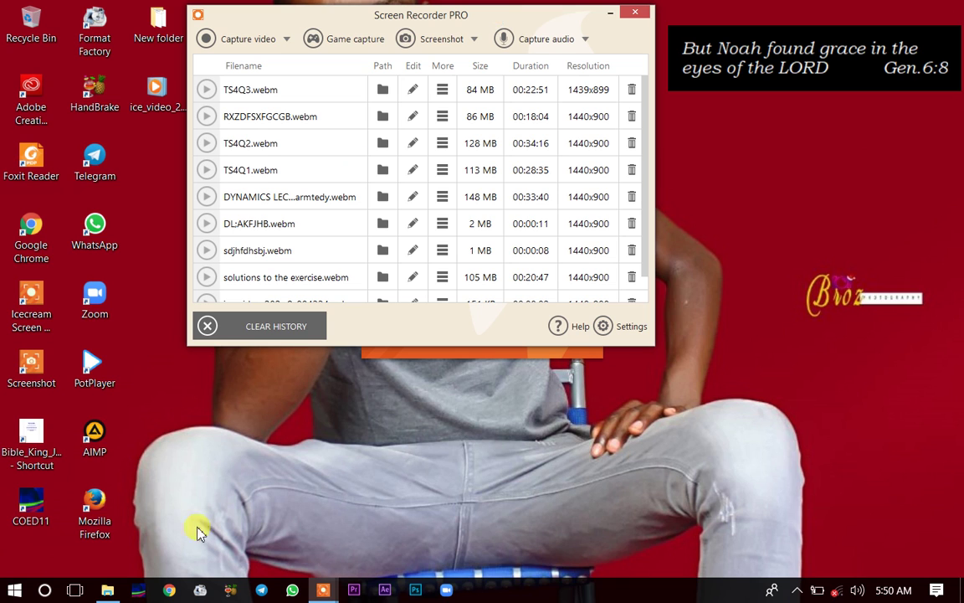
pyautogui.moveTo(319, 594)
pyautogui.click(107, 590)
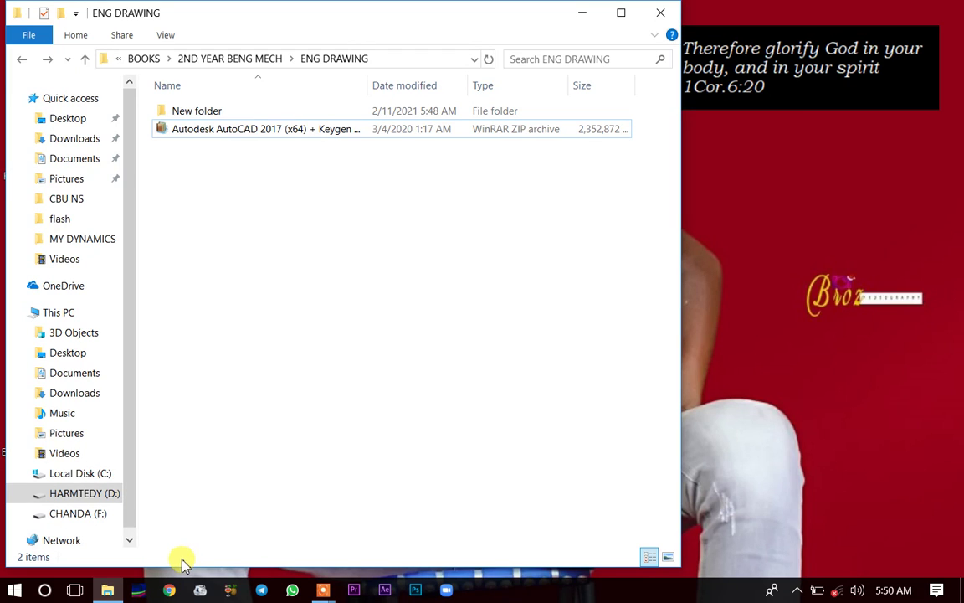
# Step: Load YouTube in Chrome via its shortcut tile, then return to the ENG DRAWING folder
pyautogui.click(169, 590)
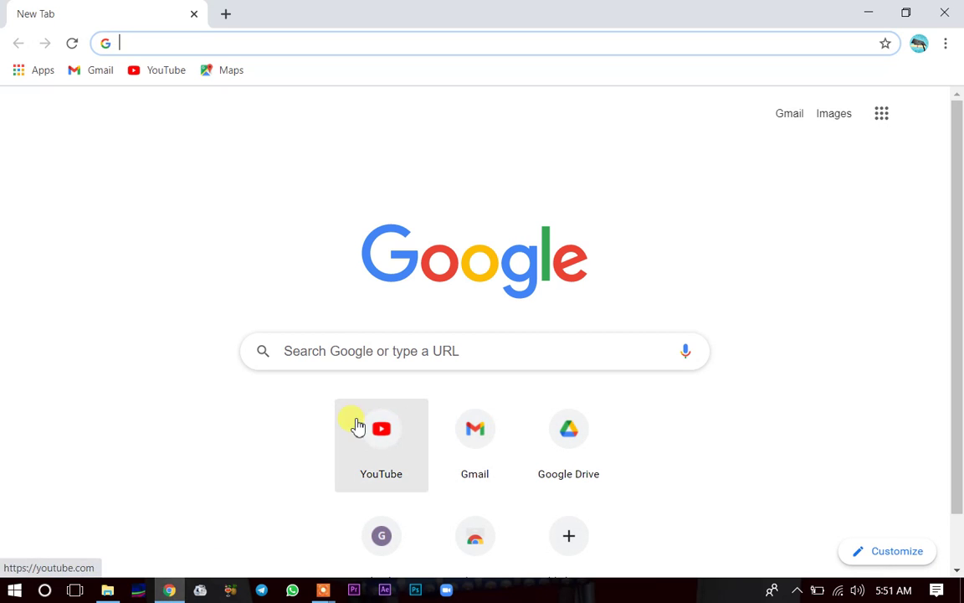
pyautogui.click(357, 425)
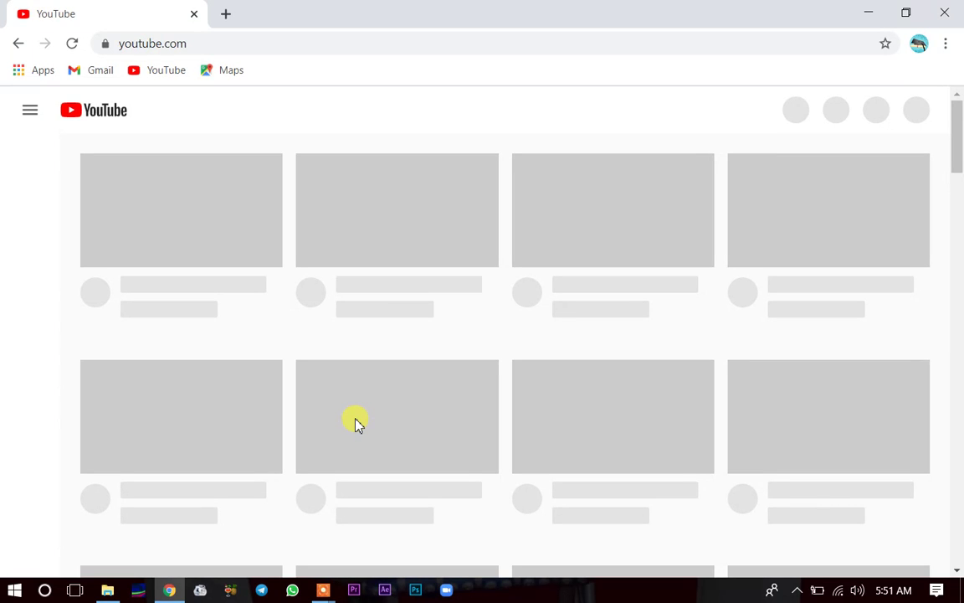
pyautogui.click(107, 590)
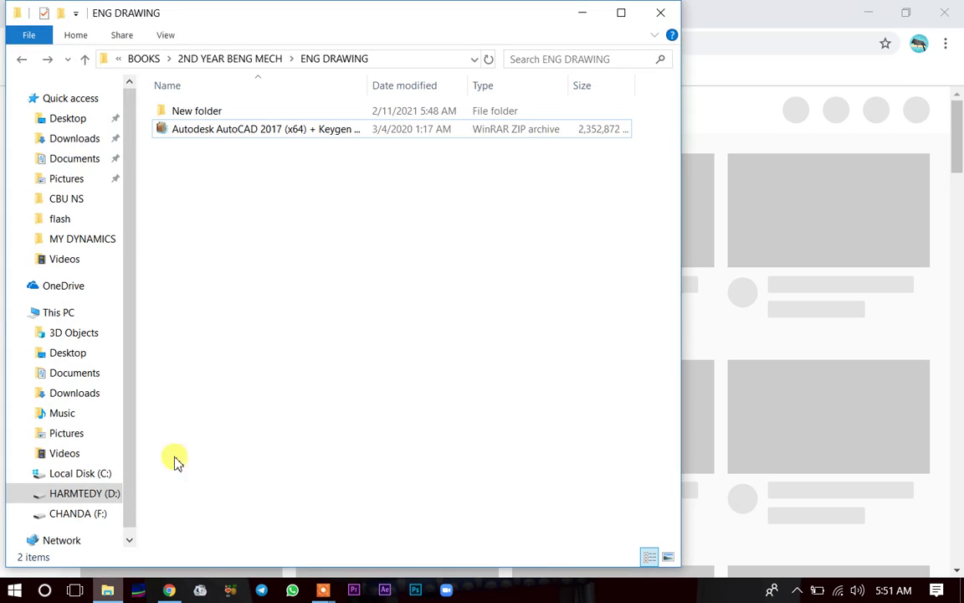
# Step: Extract the AutoCAD 2017 zip here with WinRAR and send the progress dialog to the background
pyautogui.click(252, 135)
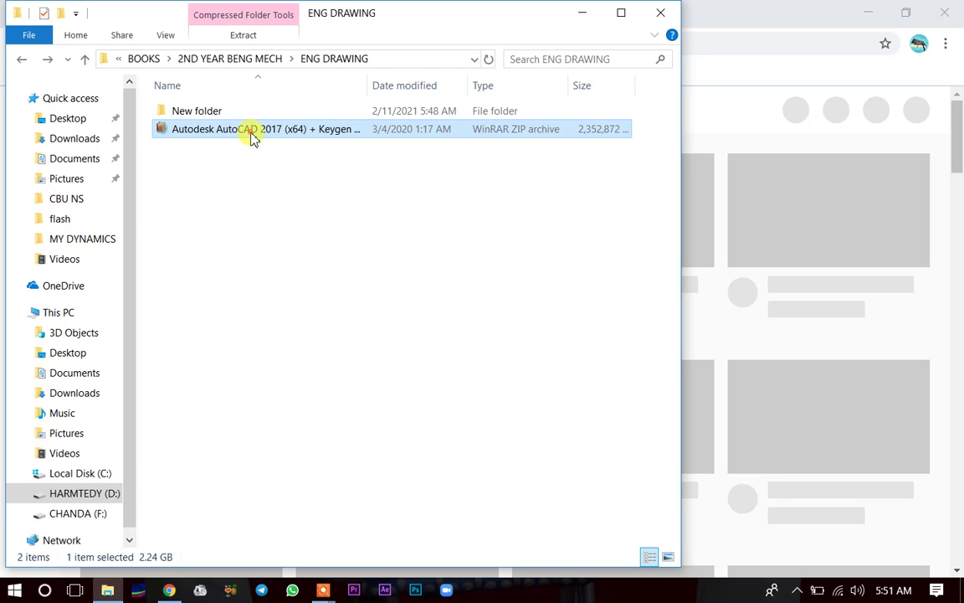
pyautogui.doubleClick(252, 134)
pyautogui.rightClick(253, 134)
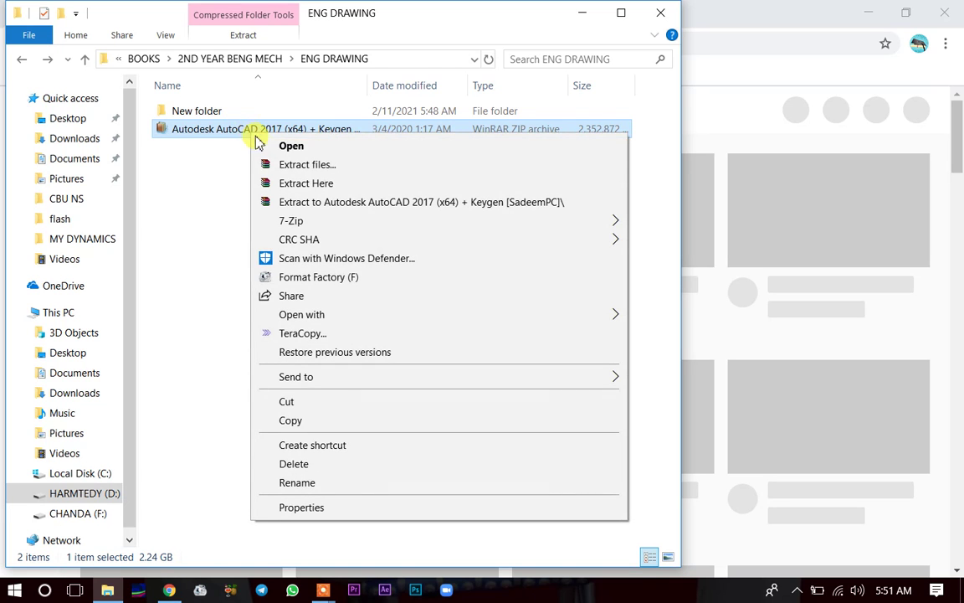
pyautogui.click(299, 184)
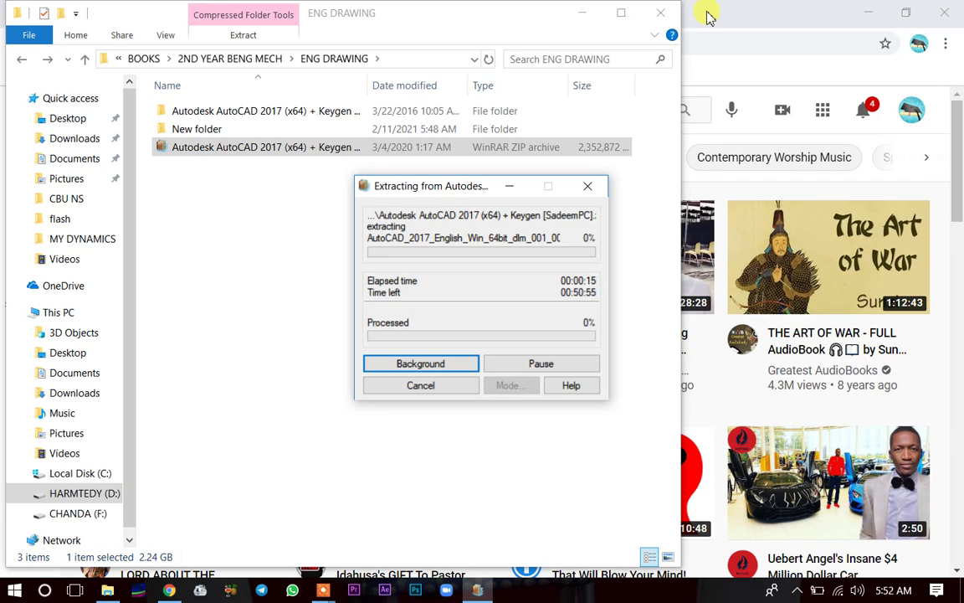
pyautogui.click(504, 187)
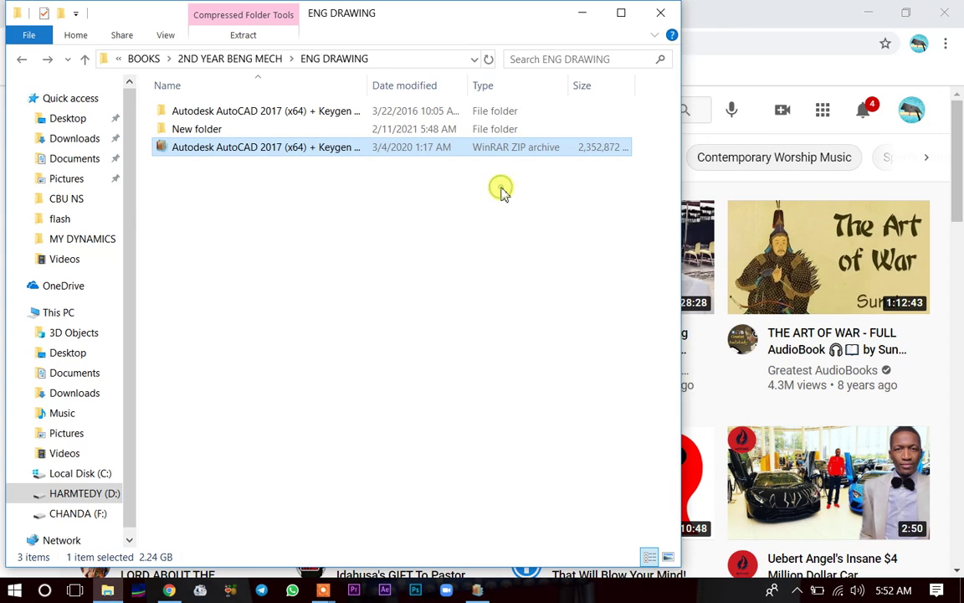
# Step: Bring the Chrome window with the YouTube home feed to the front
pyautogui.click(745, 5)
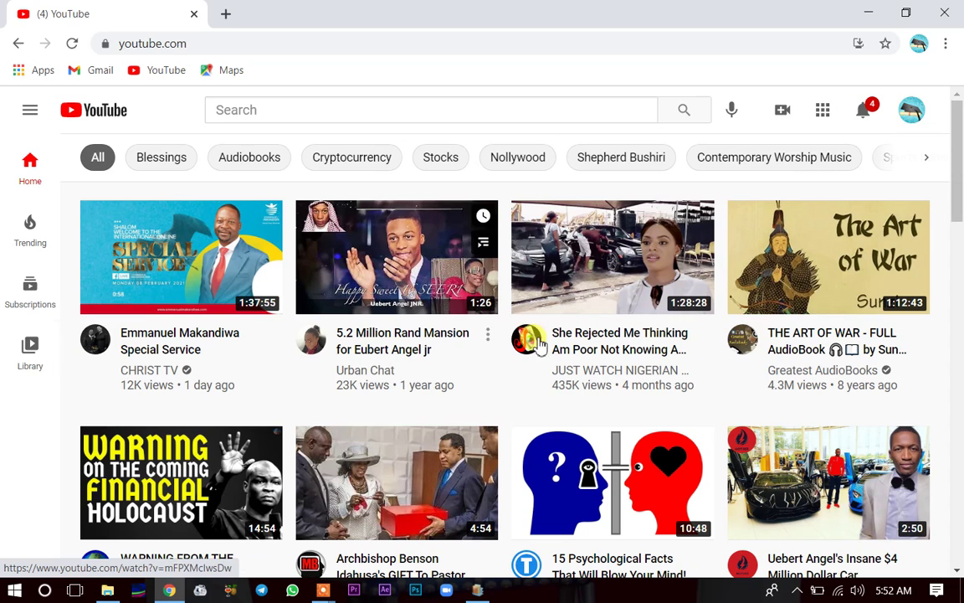
# Step: Play the CHRIST TV Special Service video, expand its description and mute it
pyautogui.click(182, 255)
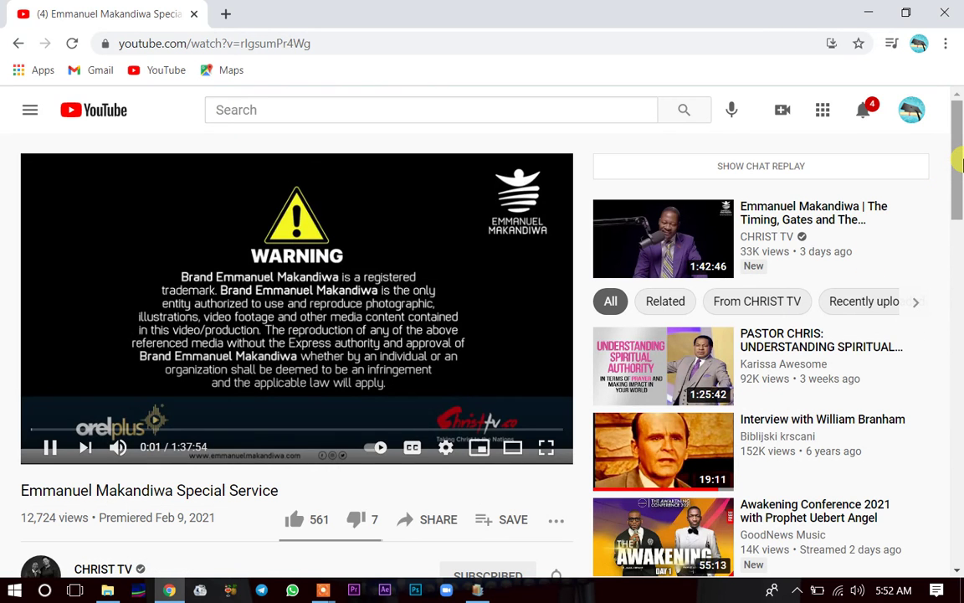
pyautogui.moveTo(959, 165); pyautogui.dragTo(960, 266)
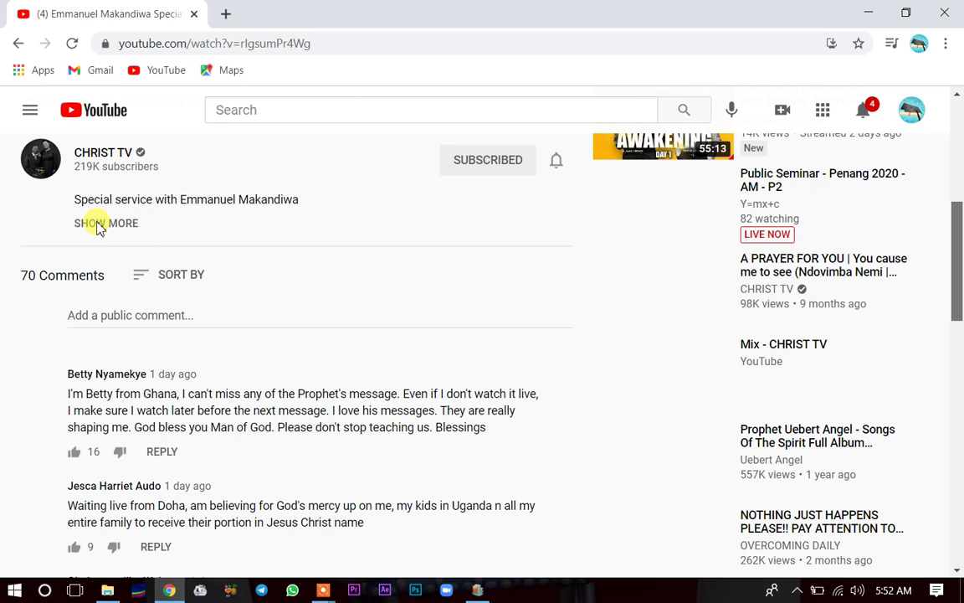
pyautogui.click(120, 223)
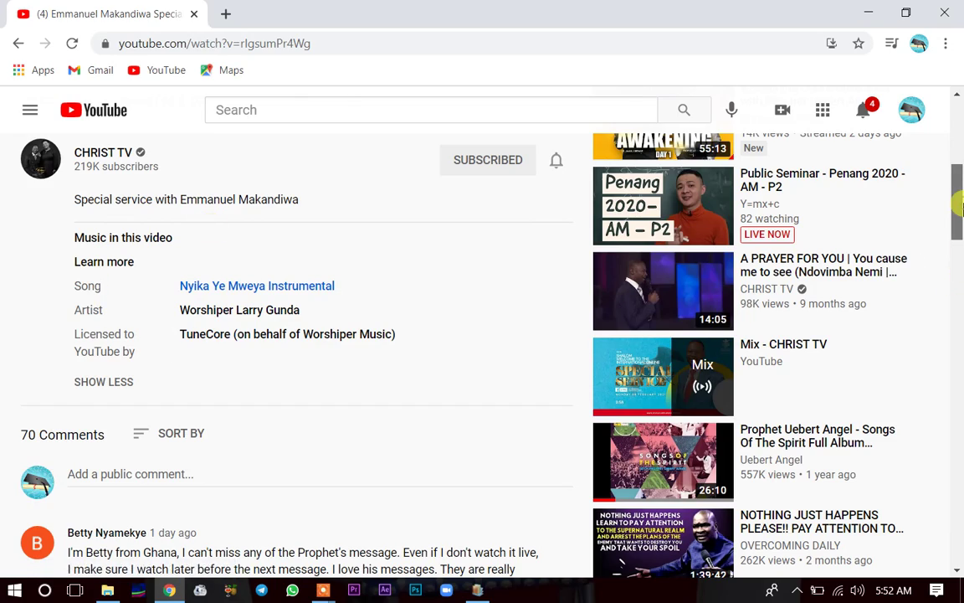
pyautogui.moveTo(956, 209)
pyautogui.mouseDown()
pyautogui.moveTo(957, 484)
pyautogui.moveTo(960, 188)
pyautogui.moveTo(958, 211)
pyautogui.mouseUp()
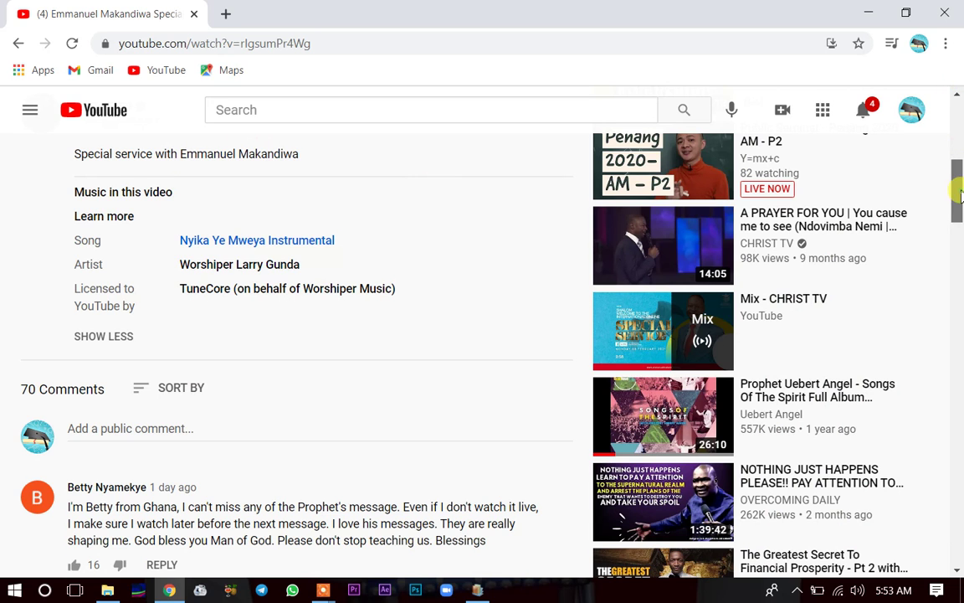
pyautogui.moveTo(957, 189); pyautogui.dragTo(961, 121)
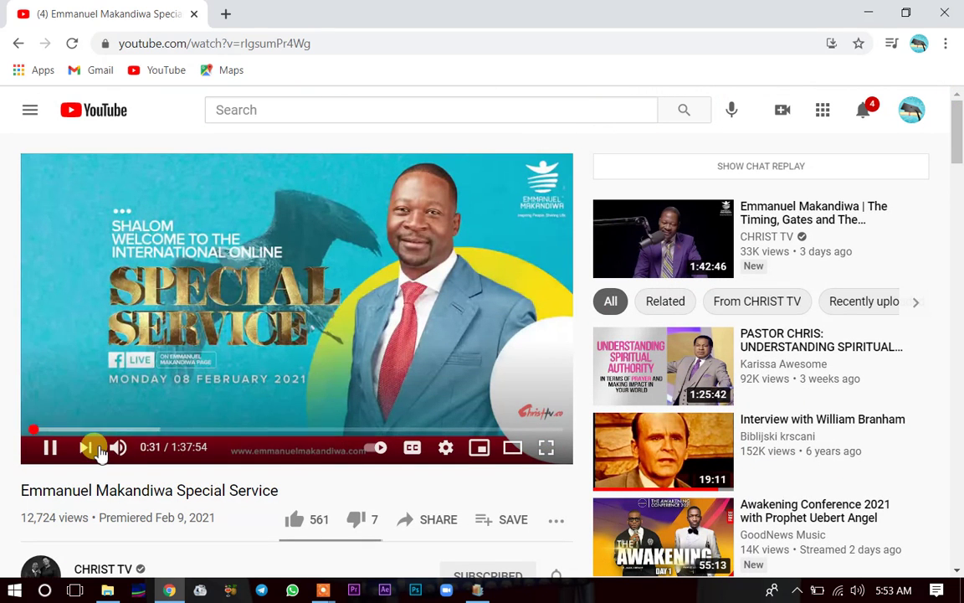
pyautogui.click(120, 448)
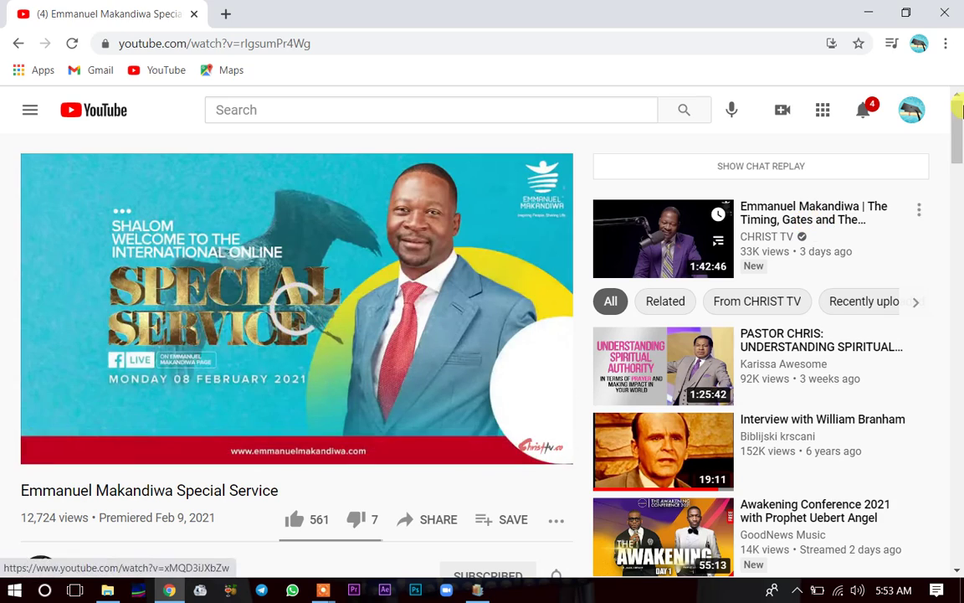
pyautogui.moveTo(960, 142); pyautogui.dragTo(961, 192)
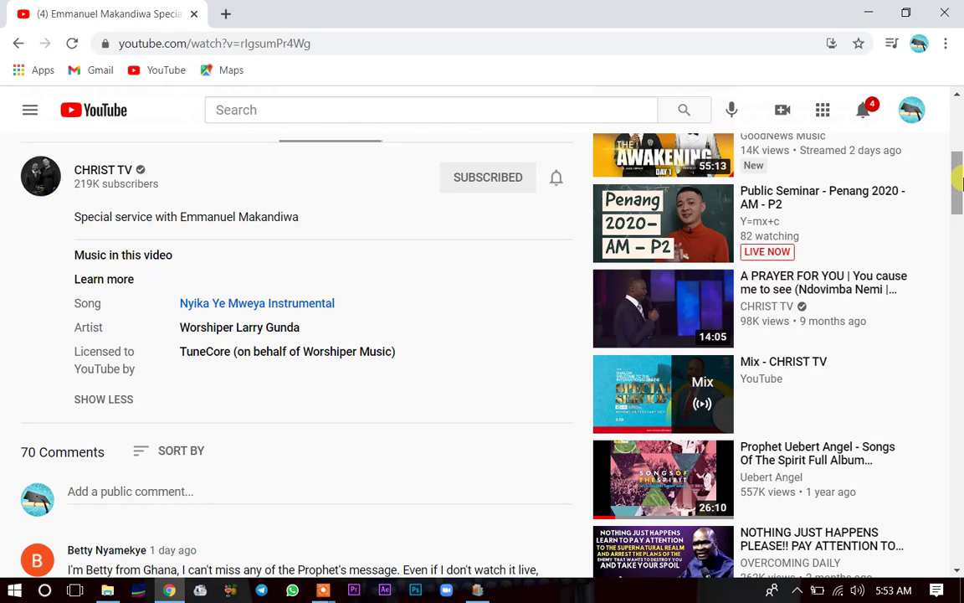
pyautogui.scroll(1, 961, 180)
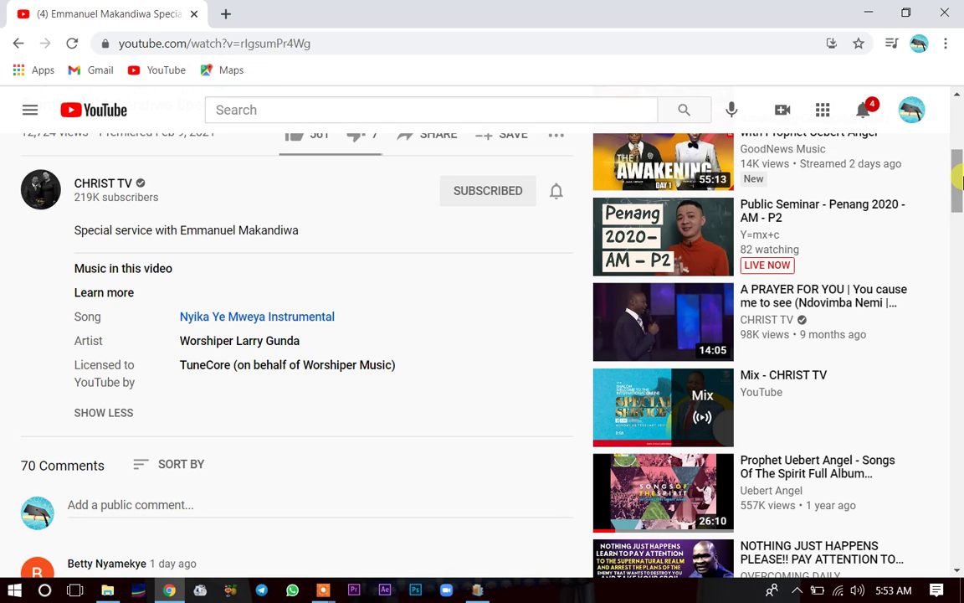
pyautogui.moveTo(960, 180); pyautogui.dragTo(960, 120)
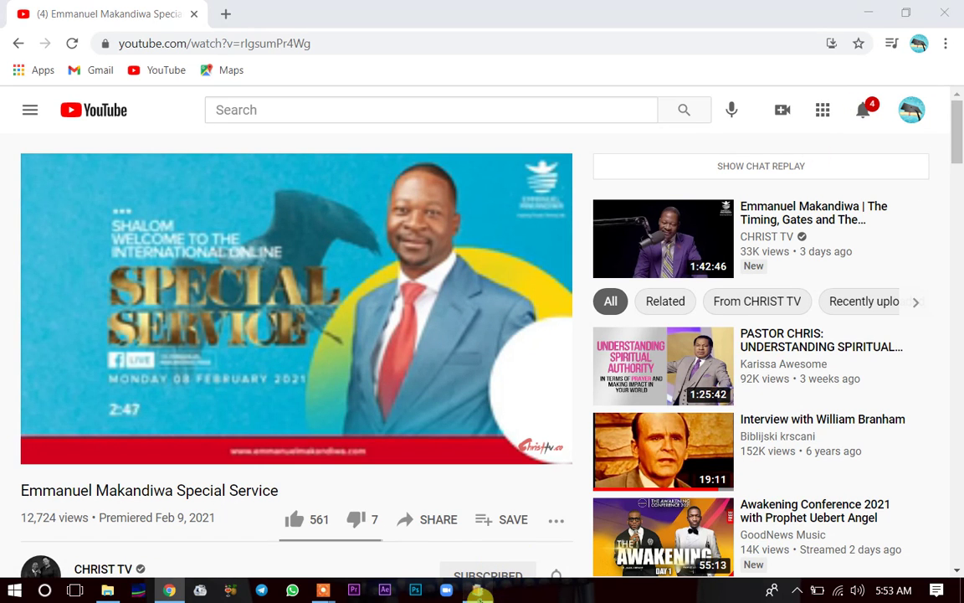
# Step: Check the WinRAR extraction progress, view YouTube notifications and bring up the recorder controls
pyautogui.click(477, 590)
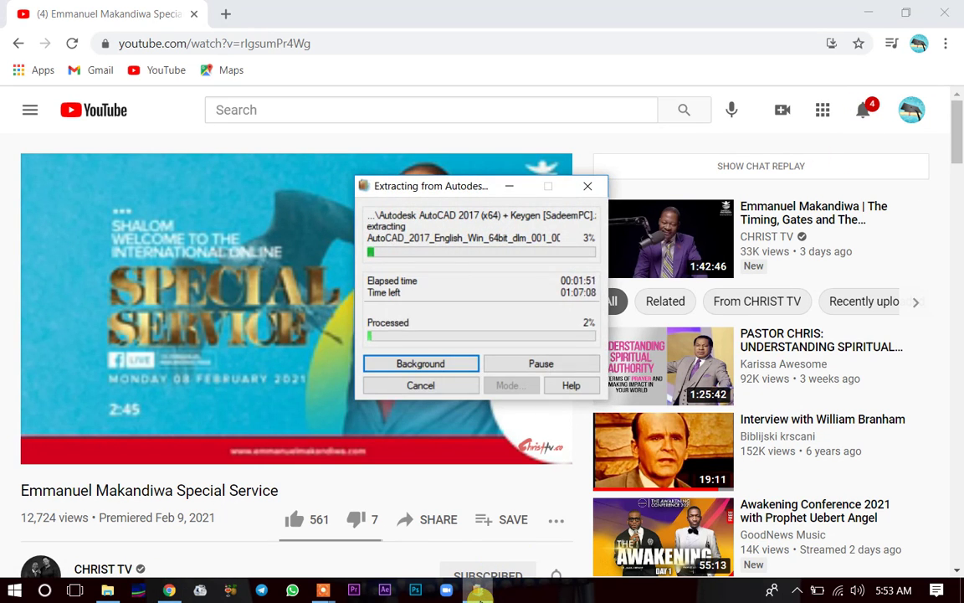
pyautogui.click(477, 590)
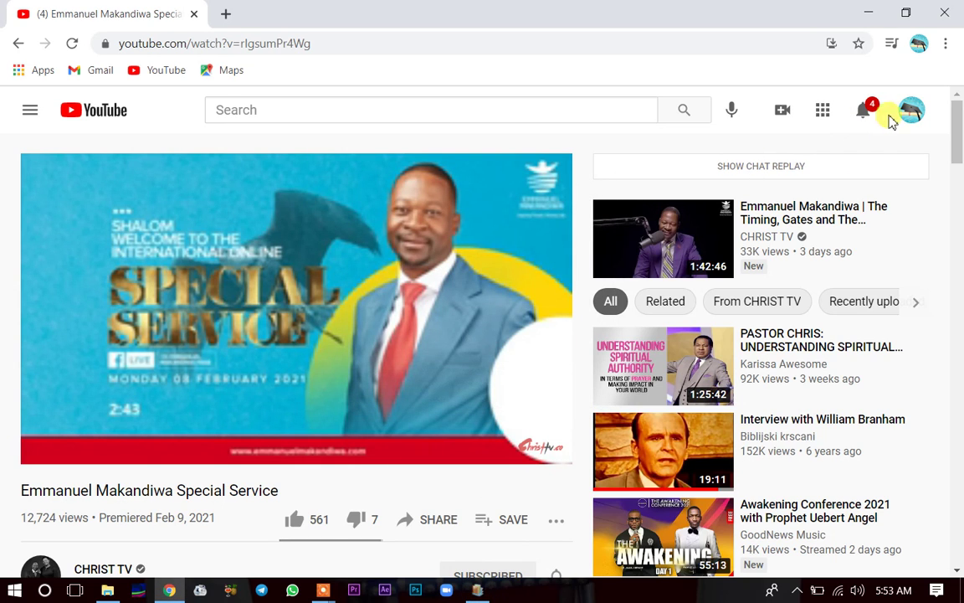
pyautogui.click(867, 110)
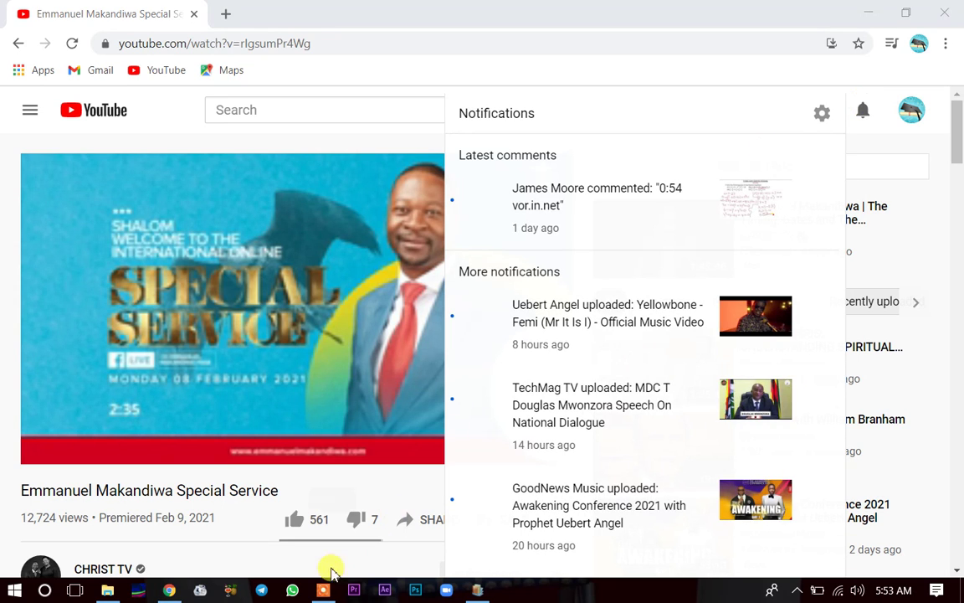
pyautogui.click(325, 593)
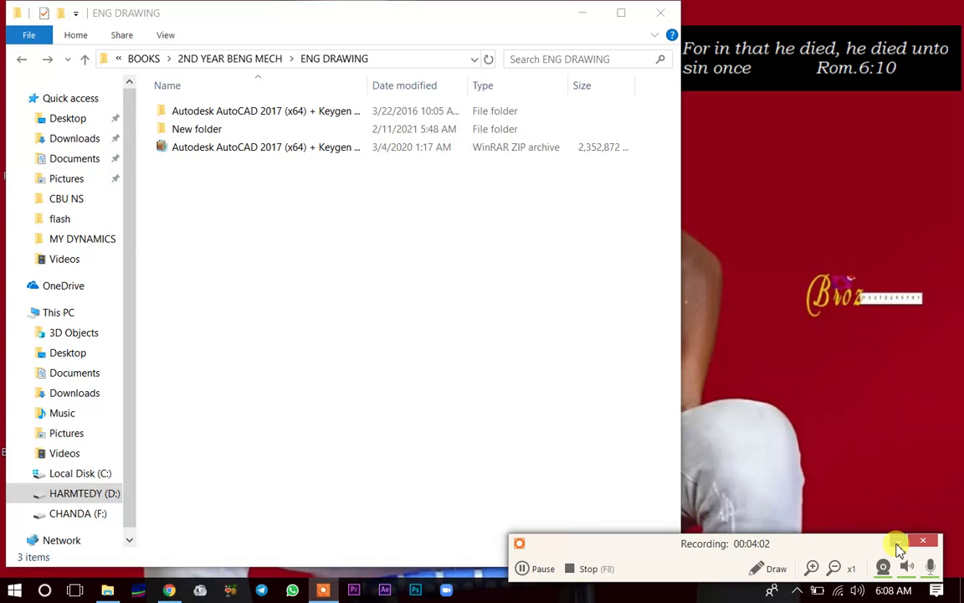
# Step: Go into the extracted Keygen folder and select the 1.96 GB AutoCAD_2017_English_Win_64bit installer
pyautogui.click(898, 543)
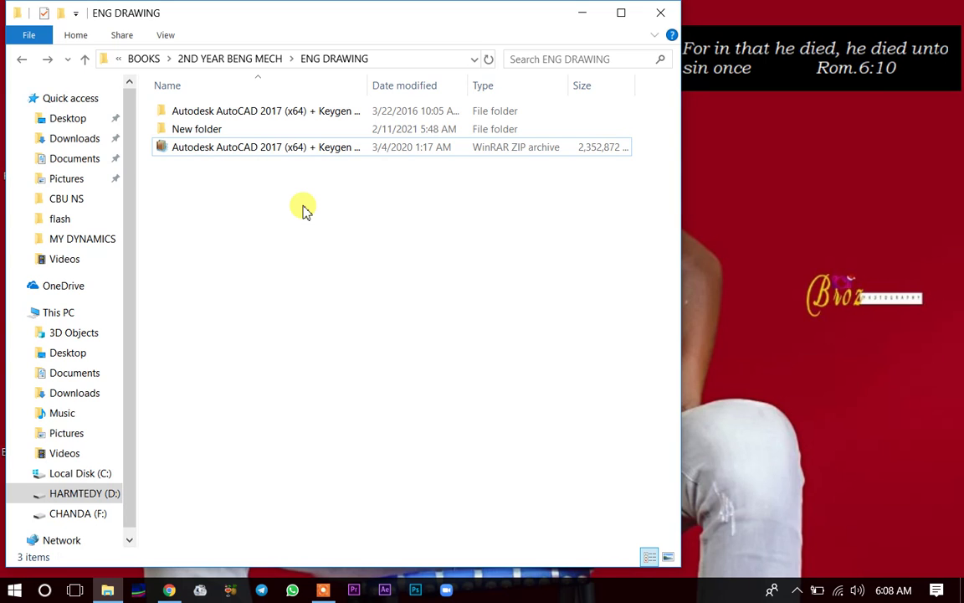
pyautogui.doubleClick(263, 116)
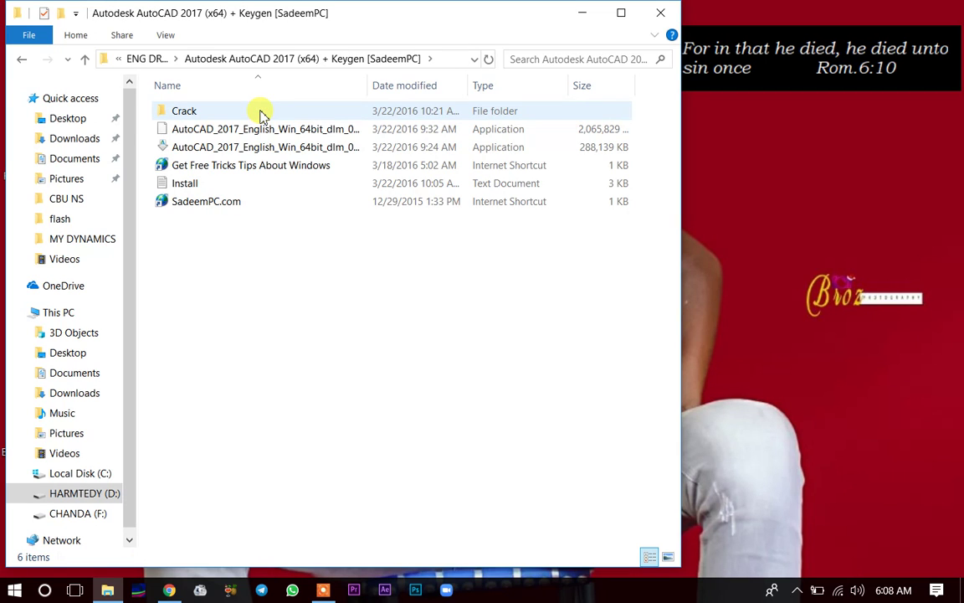
pyautogui.click(261, 115)
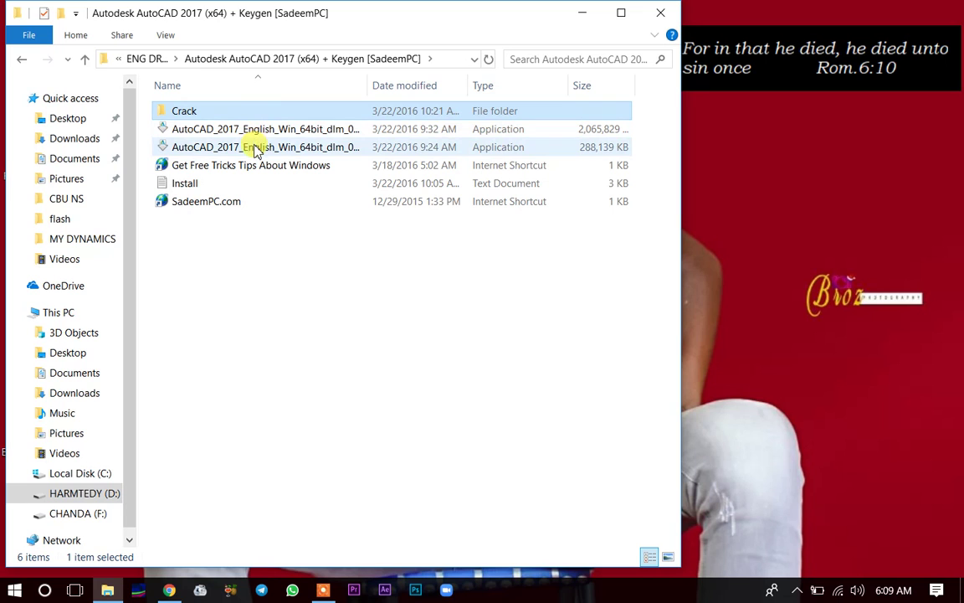
pyautogui.click(255, 148)
pyautogui.click(253, 130)
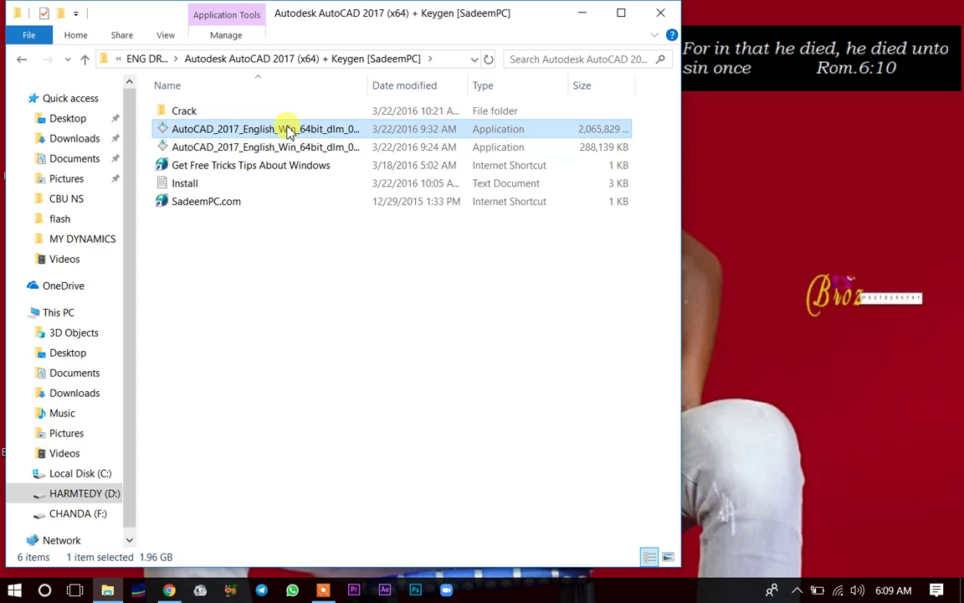
# Step: Launch the 1.96 GB installer and extract its package to C:\Autodesk\
pyautogui.doubleClick(241, 131)
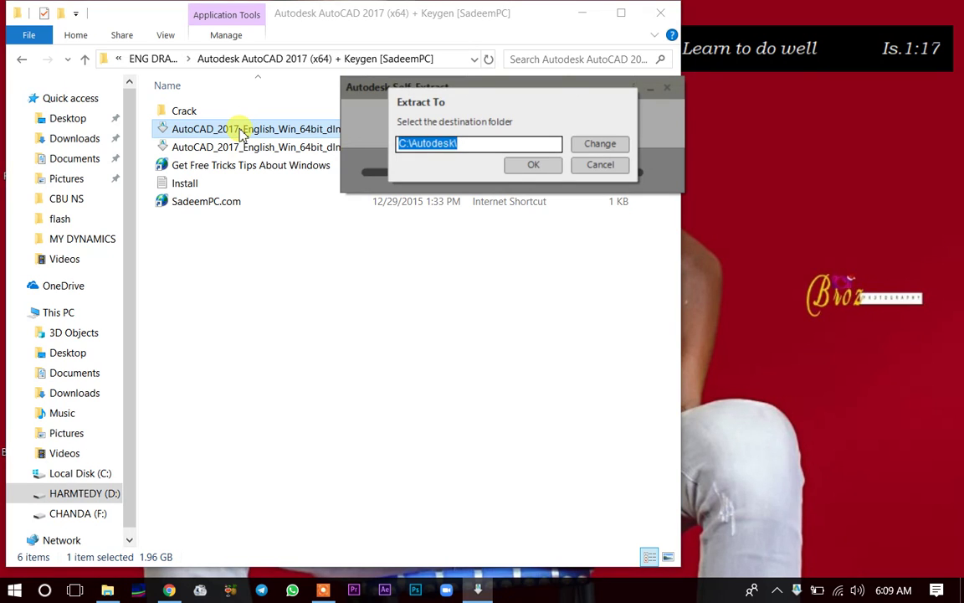
pyautogui.click(546, 164)
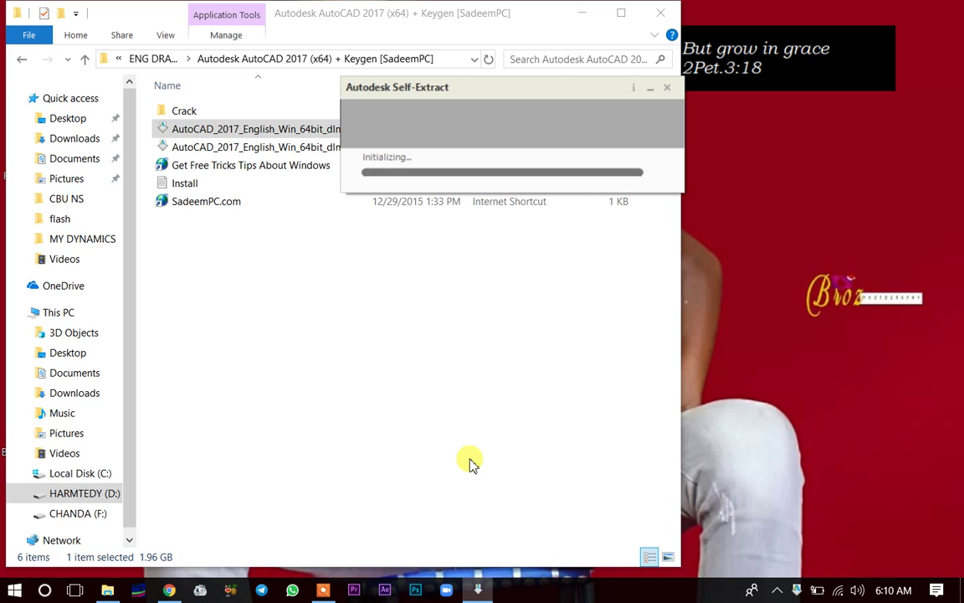
# Step: Let the Setup Initialization splash load, then bring up a File Explorer window on Quick access
pyautogui.moveTo(422, 529)
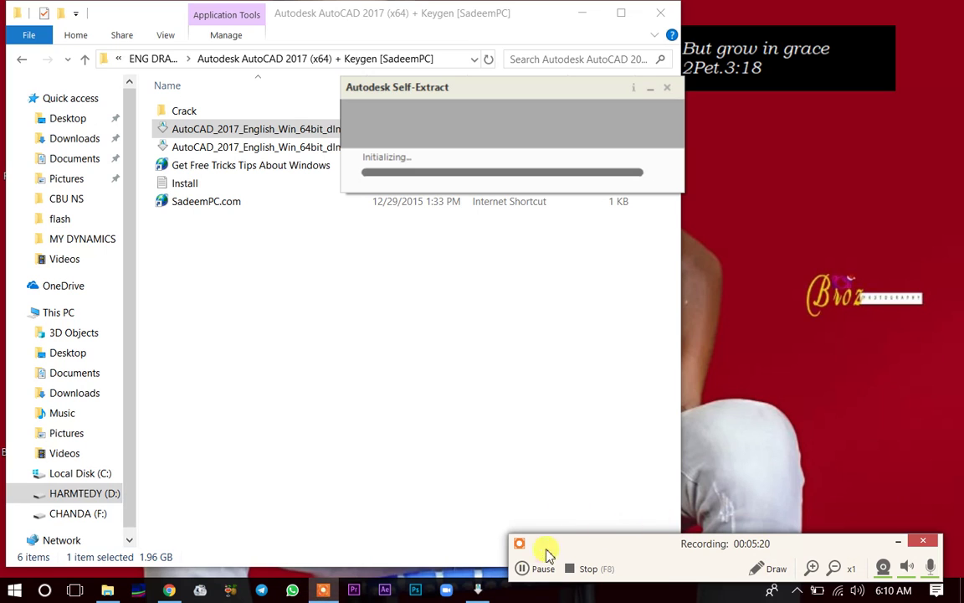
pyautogui.click(539, 567)
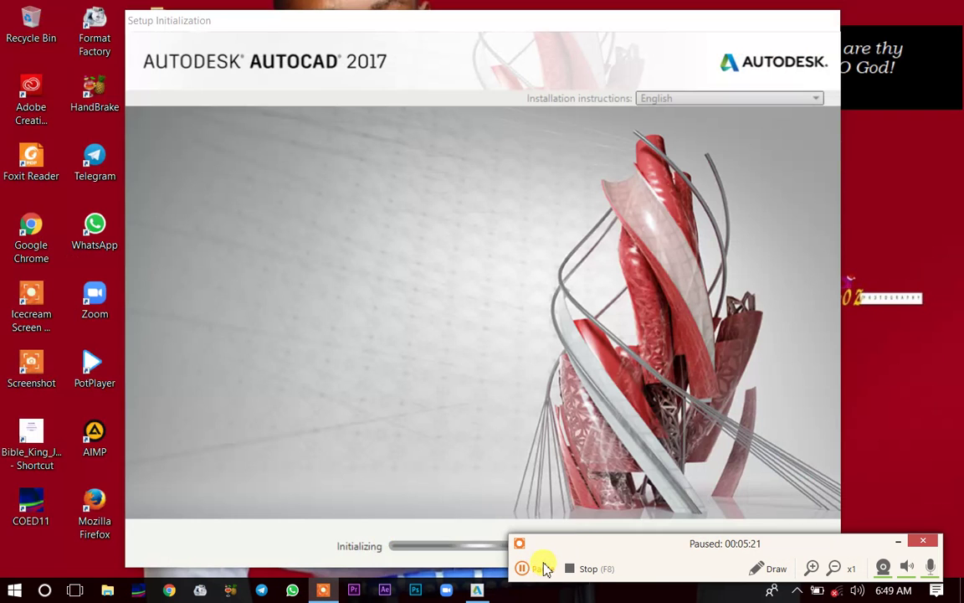
pyautogui.click(543, 566)
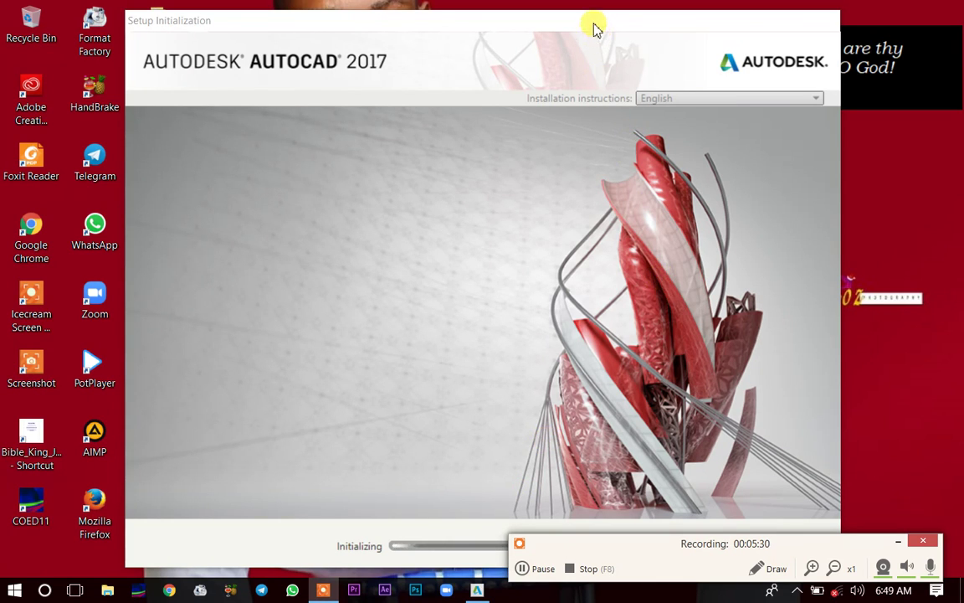
pyautogui.moveTo(592, 26); pyautogui.dragTo(656, 26)
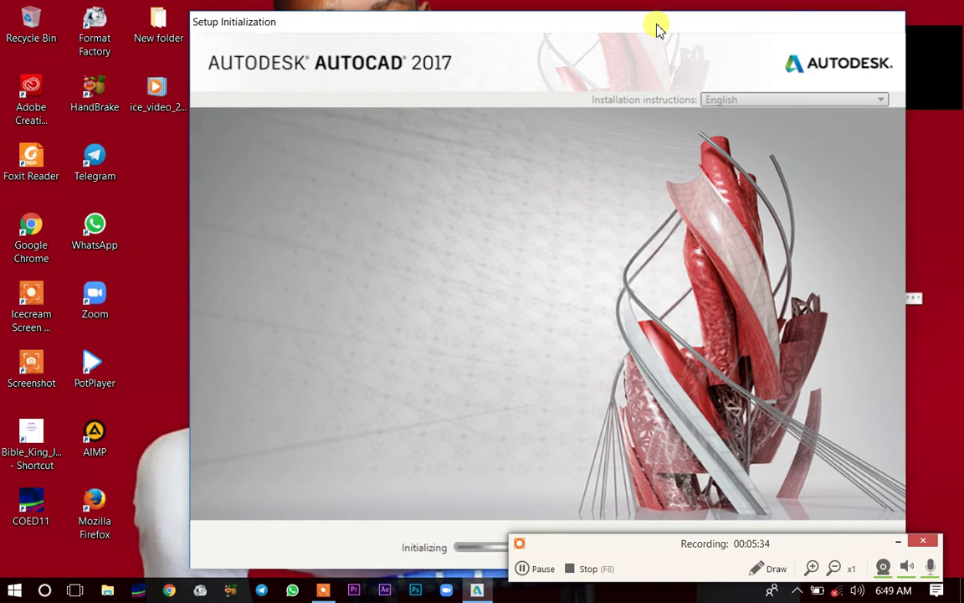
pyautogui.click(107, 591)
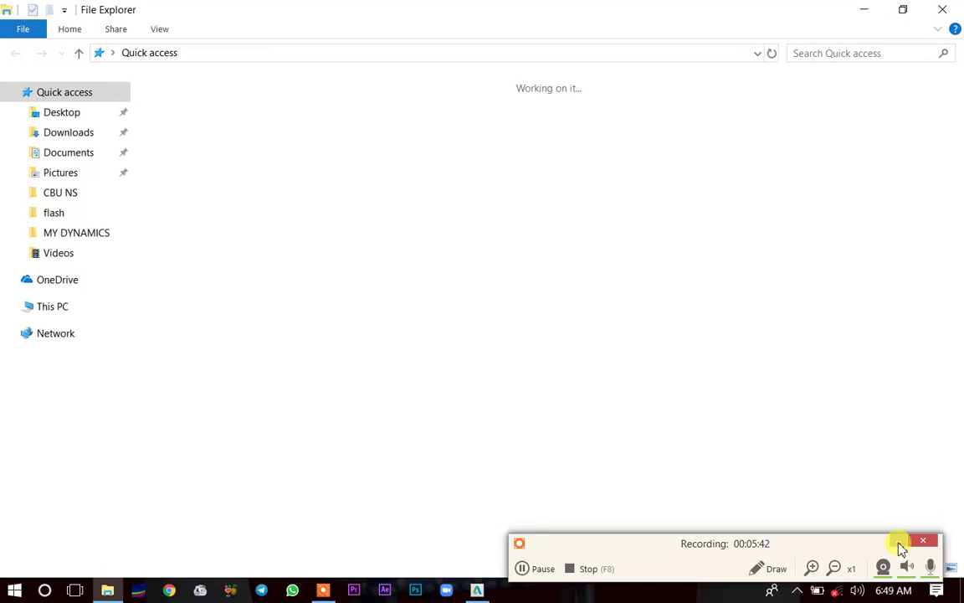
# Step: Browse This PC's drives in File Explorer, then close that window
pyautogui.click(898, 542)
pyautogui.click(65, 308)
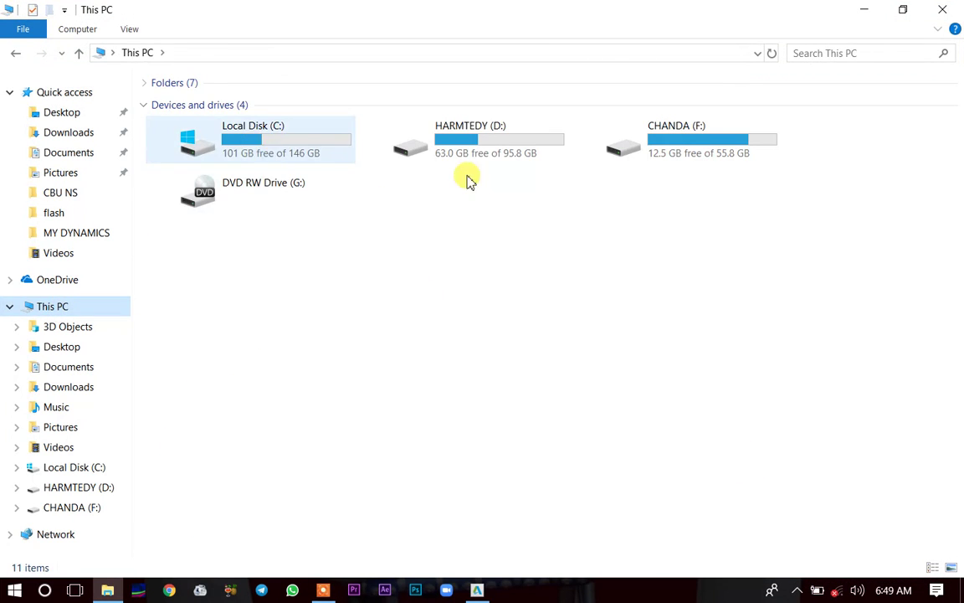
pyautogui.click(575, 145)
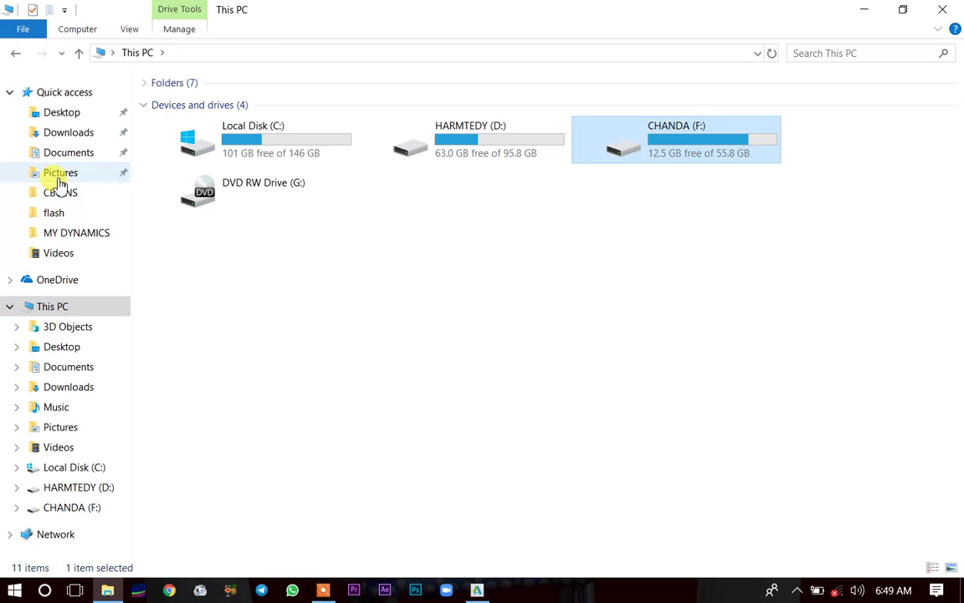
pyautogui.click(16, 58)
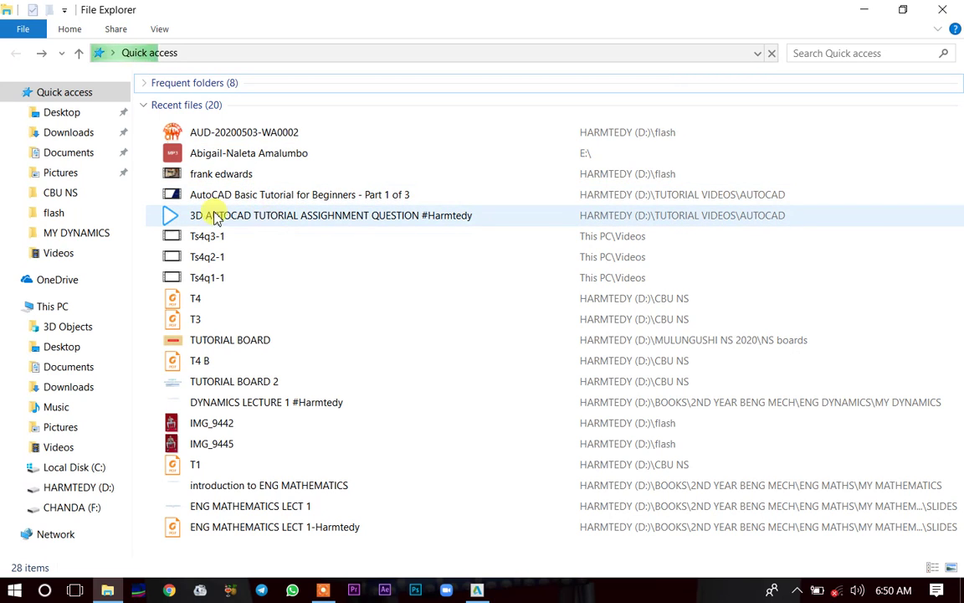
pyautogui.click(959, 11)
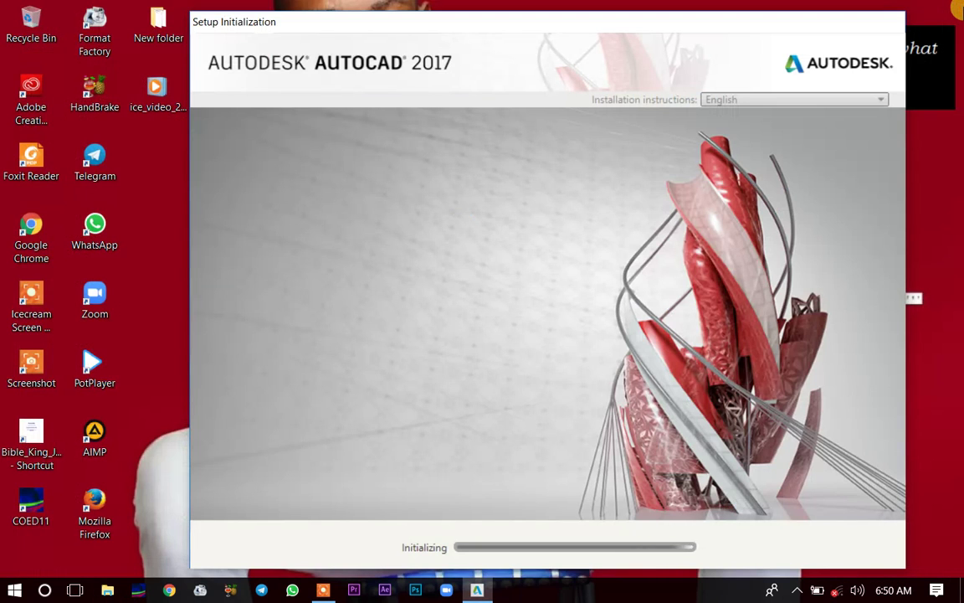
# Step: Reopen File Explorer with Win+E and navigate to HARMTEDY (D:) > BOOKS > 2ND YEAR BENG MECH
pyautogui.press('super+e')
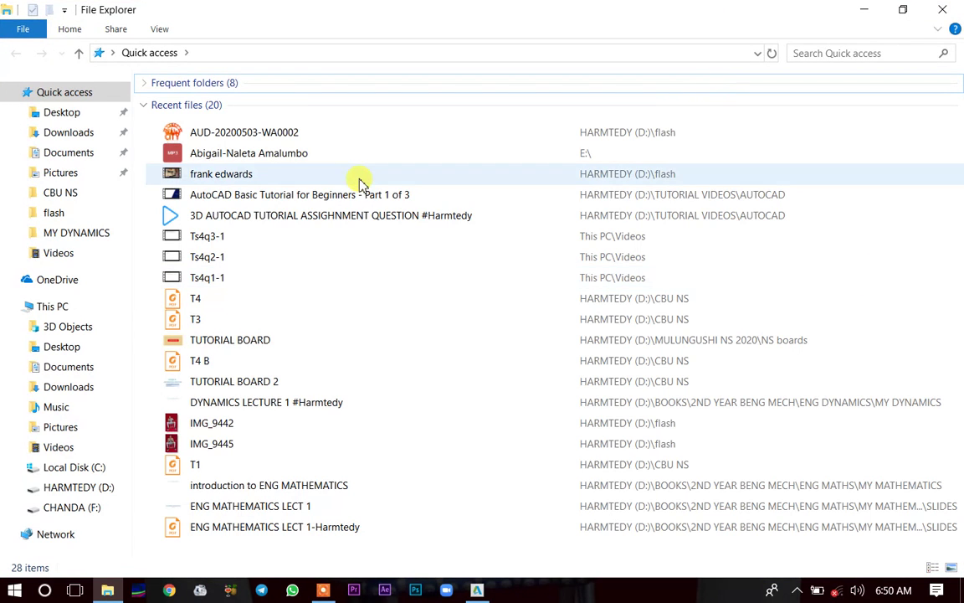
pyautogui.click(98, 307)
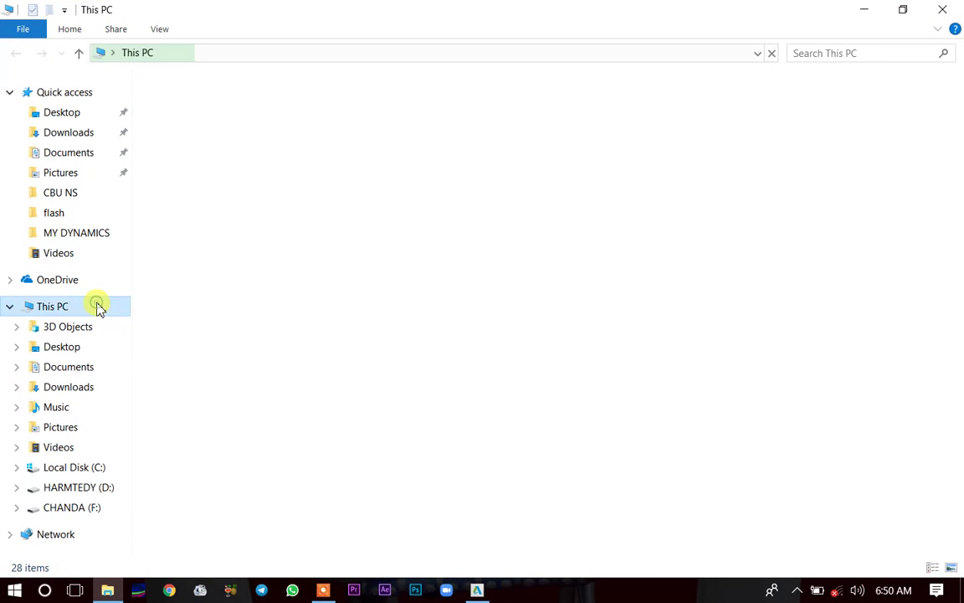
pyautogui.click(615, 143)
pyautogui.click(515, 138)
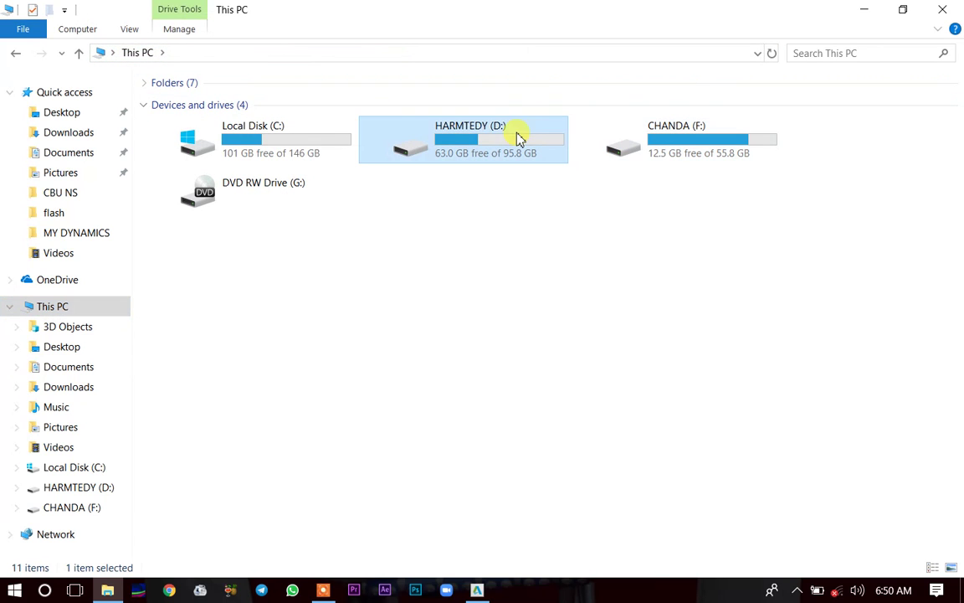
pyautogui.doubleClick(515, 138)
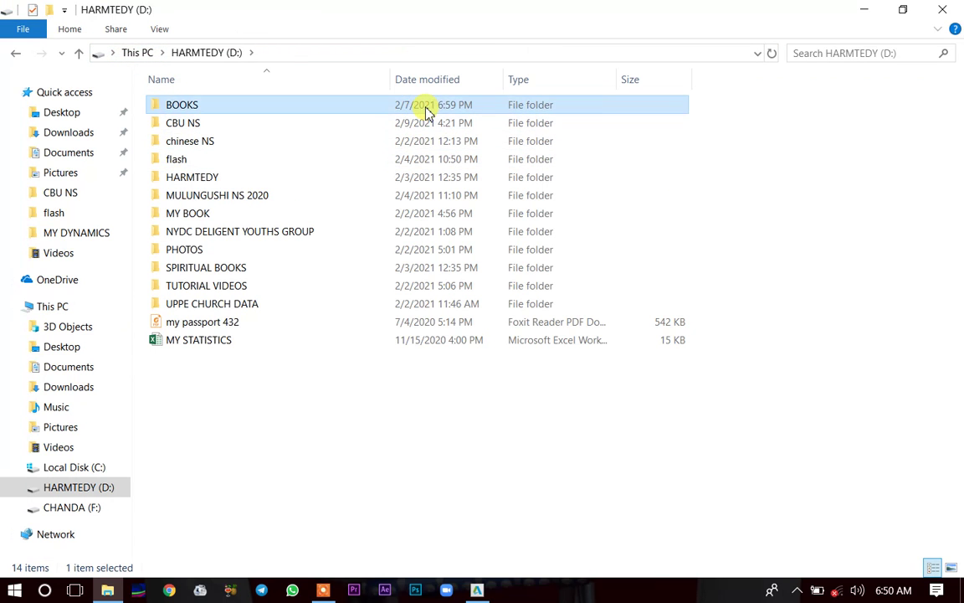
pyautogui.doubleClick(426, 109)
pyautogui.doubleClick(392, 107)
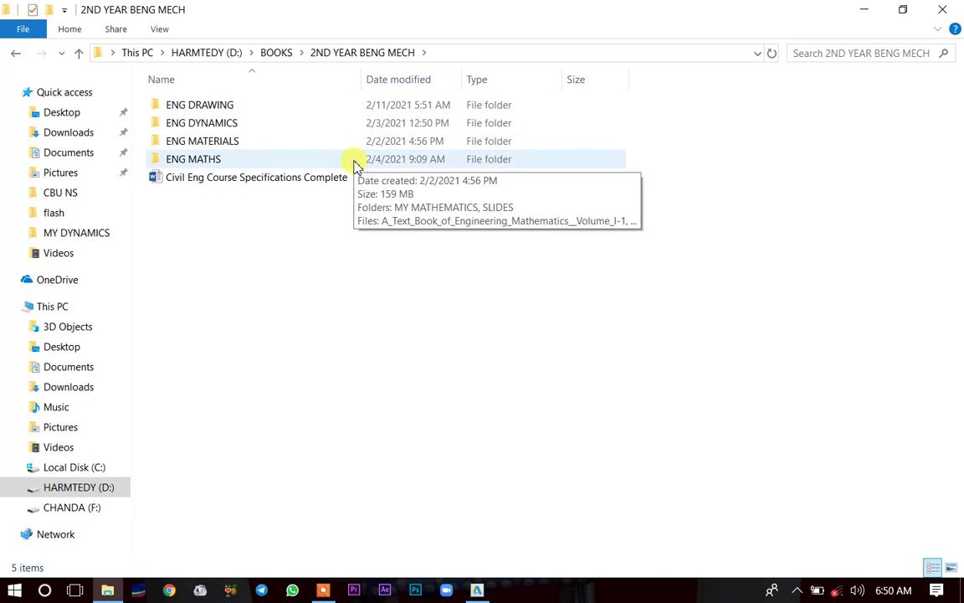
# Step: Enter ENG DRAWING's Keygen folder, select the 1.96 GB installer and minimize File Explorer
pyautogui.click(344, 106)
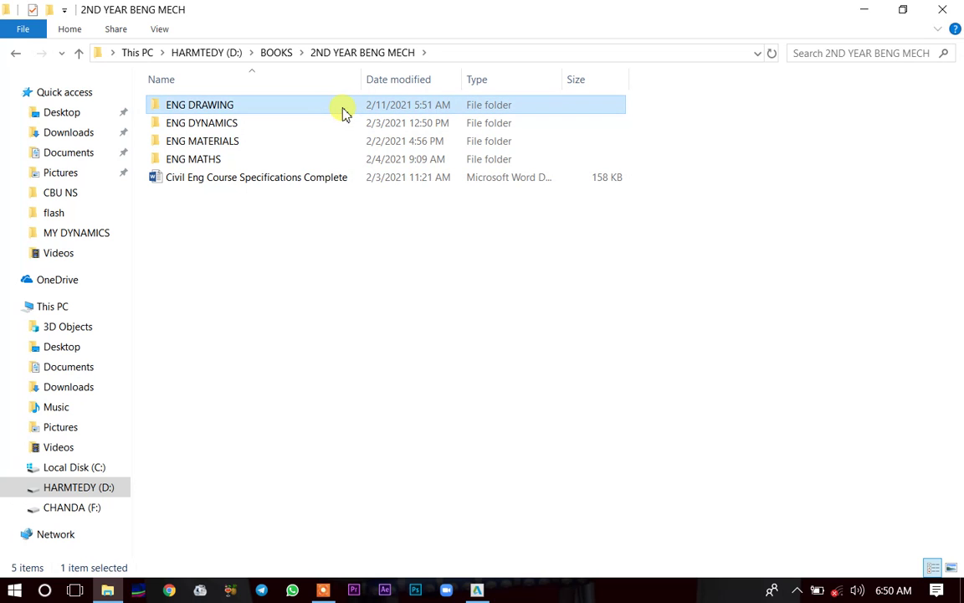
pyautogui.doubleClick(332, 117)
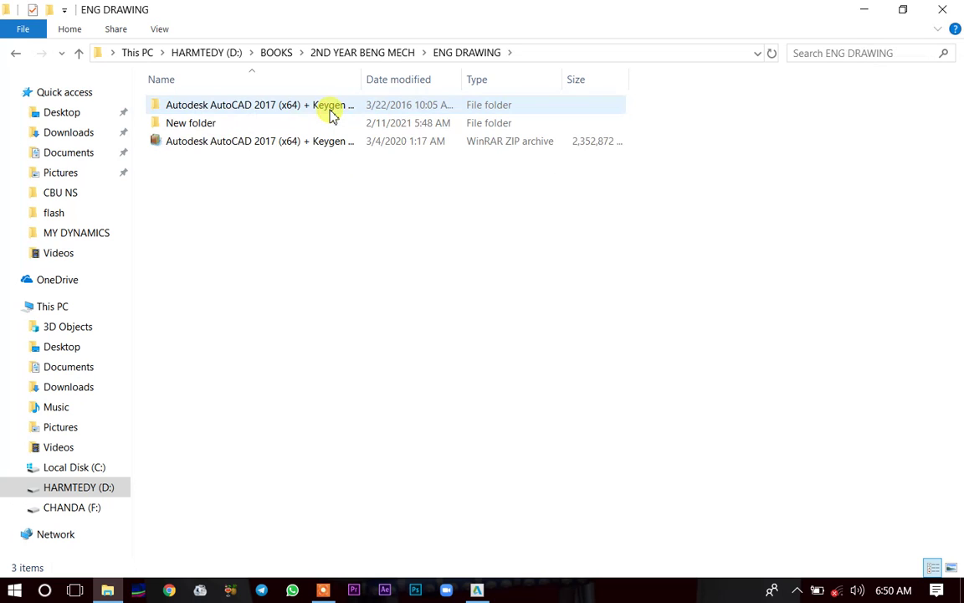
pyautogui.doubleClick(331, 104)
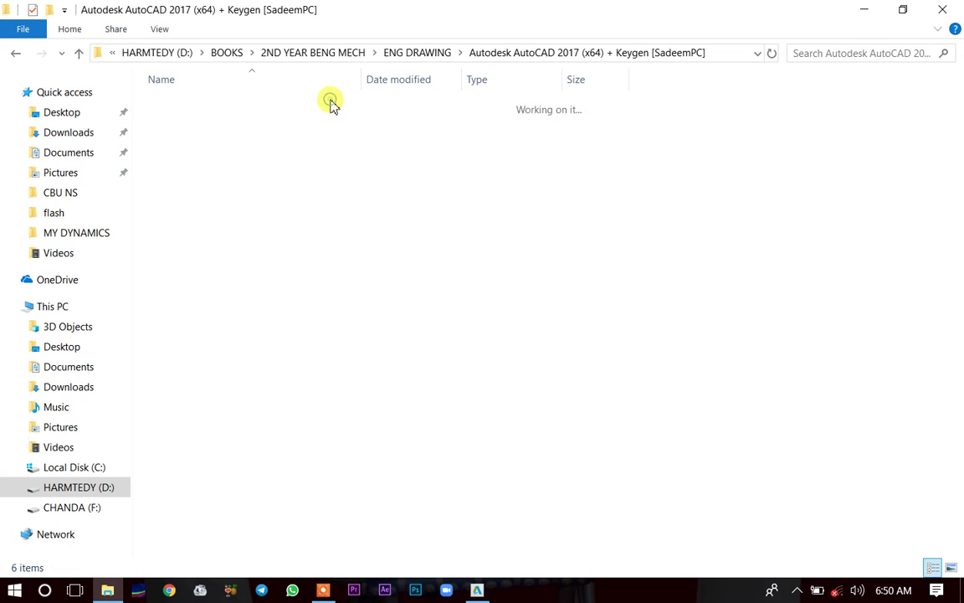
pyautogui.click(346, 125)
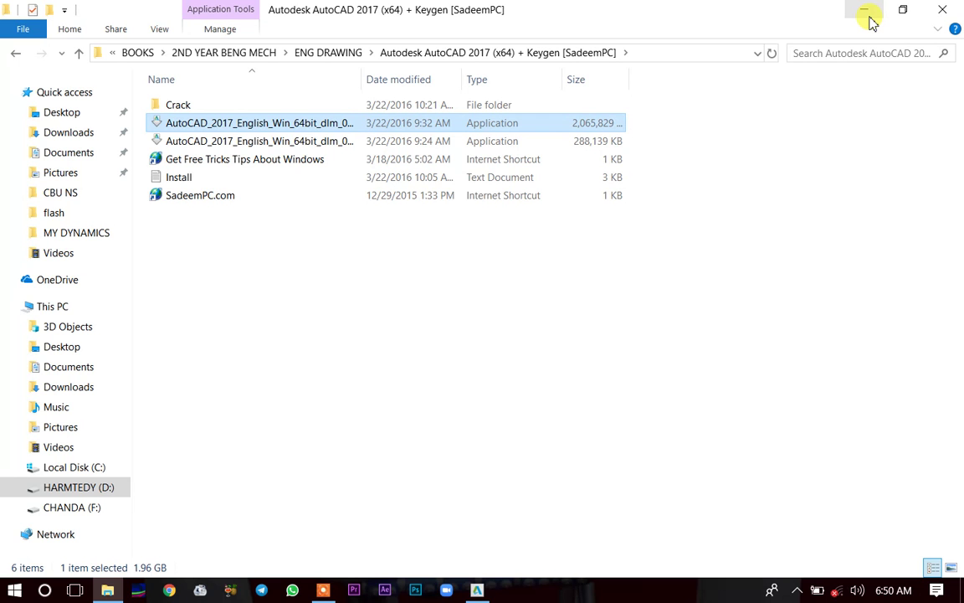
pyautogui.click(869, 16)
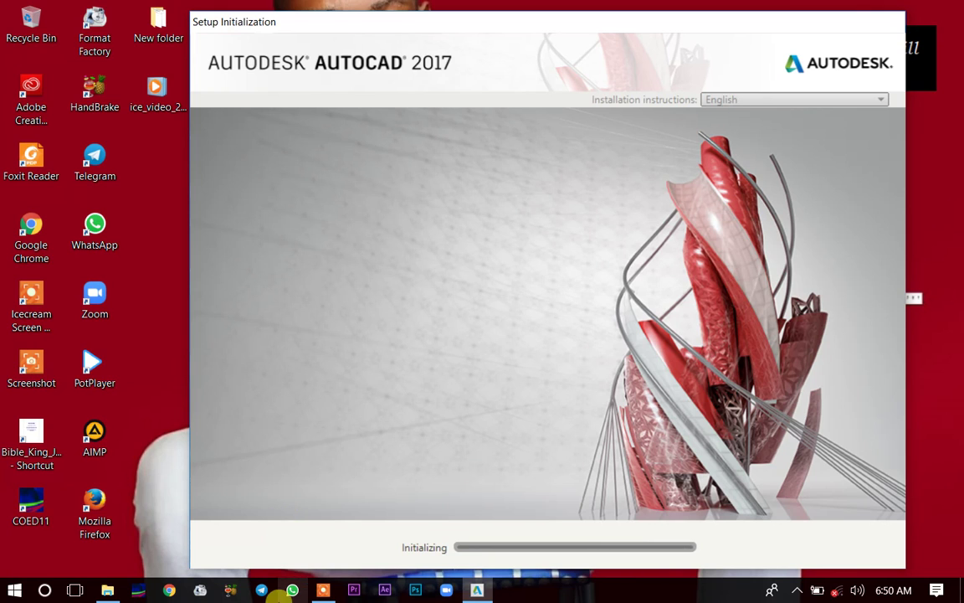
# Step: Once setup finishes initializing, choose Install on this computer to start installation
pyautogui.click(323, 589)
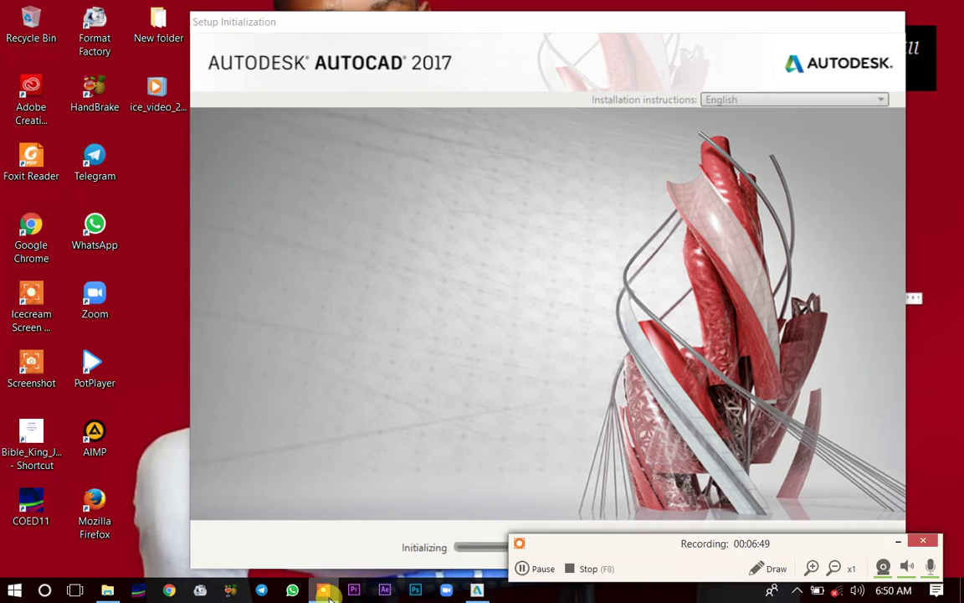
pyautogui.click(544, 568)
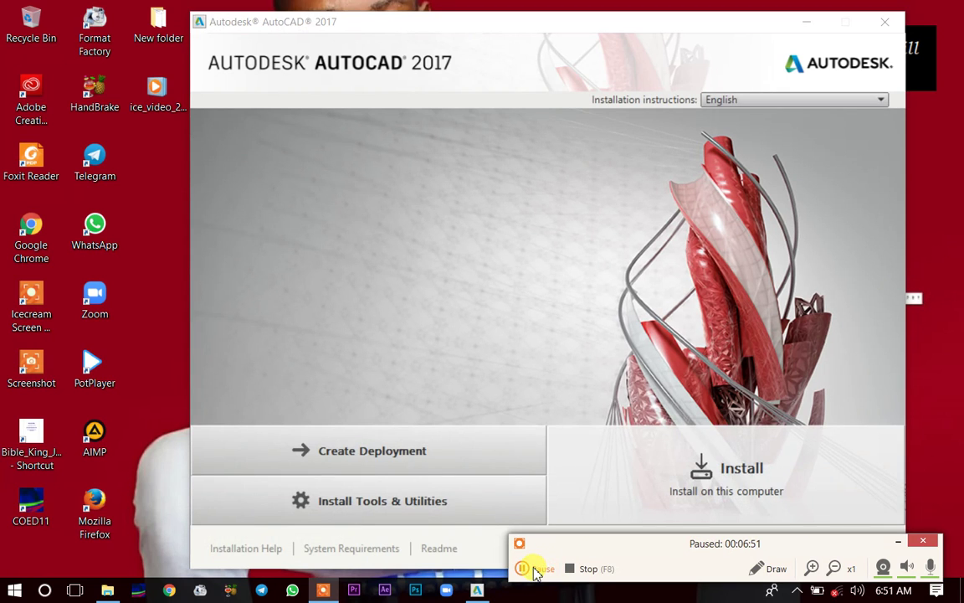
pyautogui.click(533, 572)
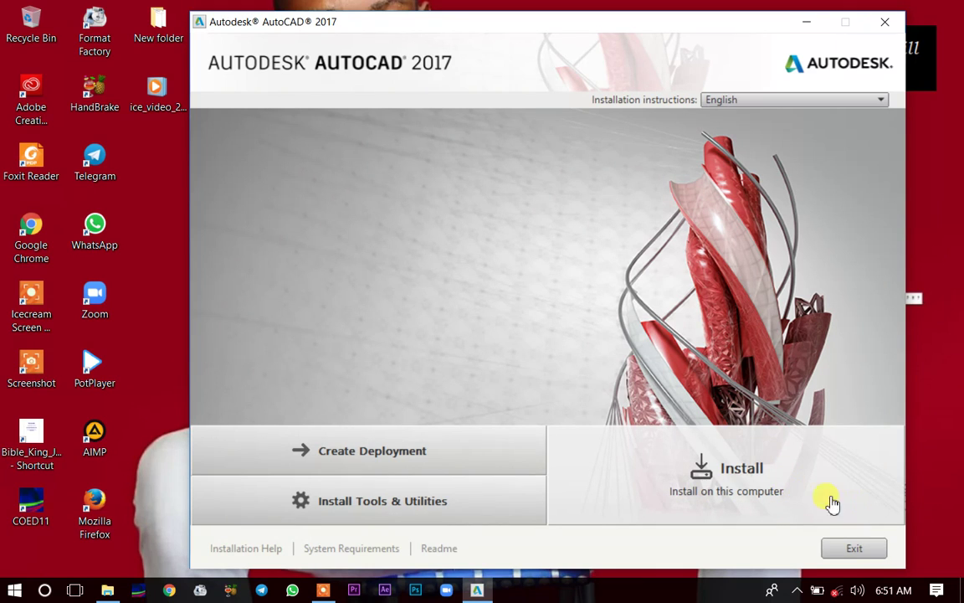
pyautogui.click(738, 474)
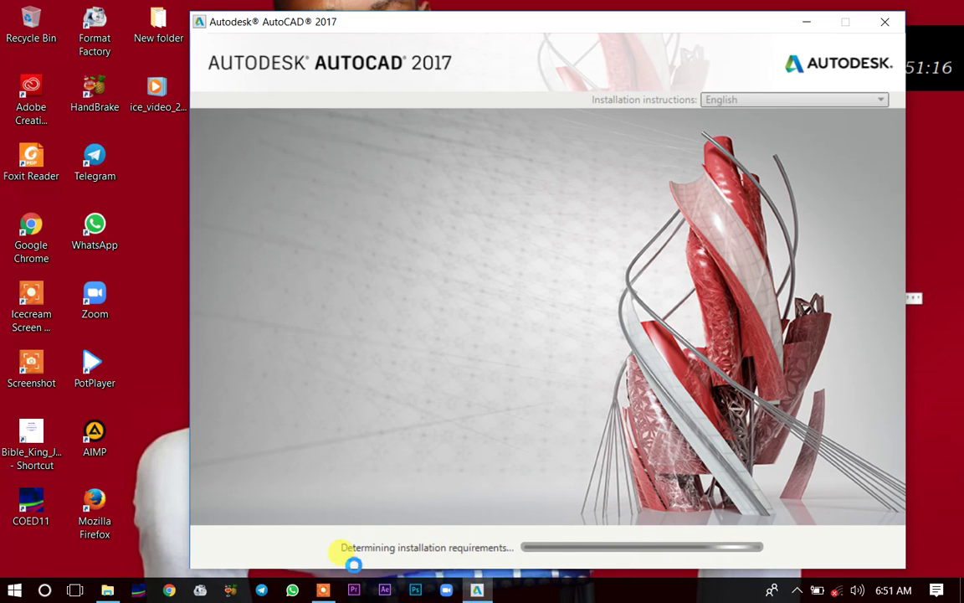
pyautogui.click(327, 590)
# Step: Return to the AutoCAD 2017 installer, accept the license agreement and continue to Configure Installation
pyautogui.press('super+Tab')
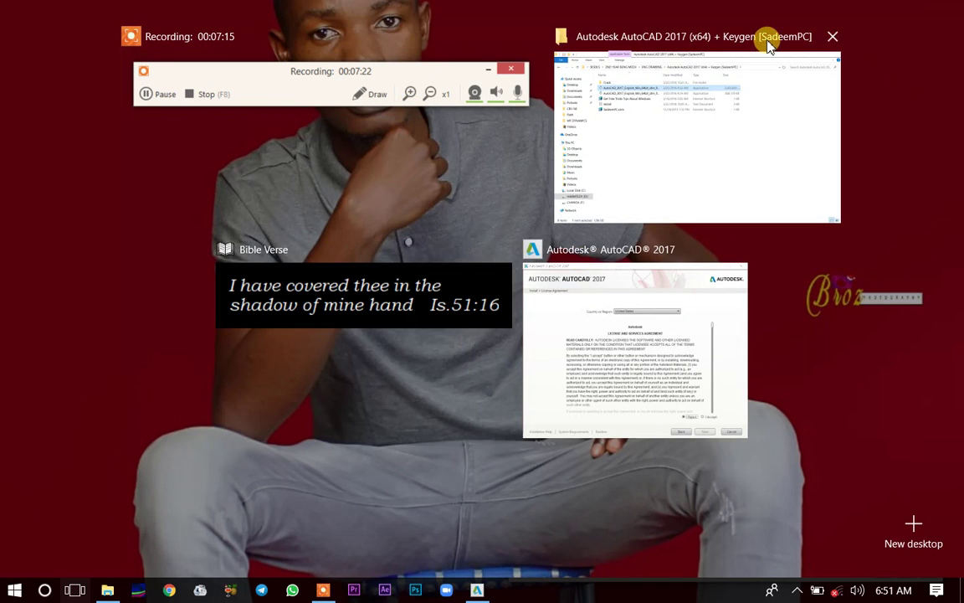
pyautogui.click(708, 326)
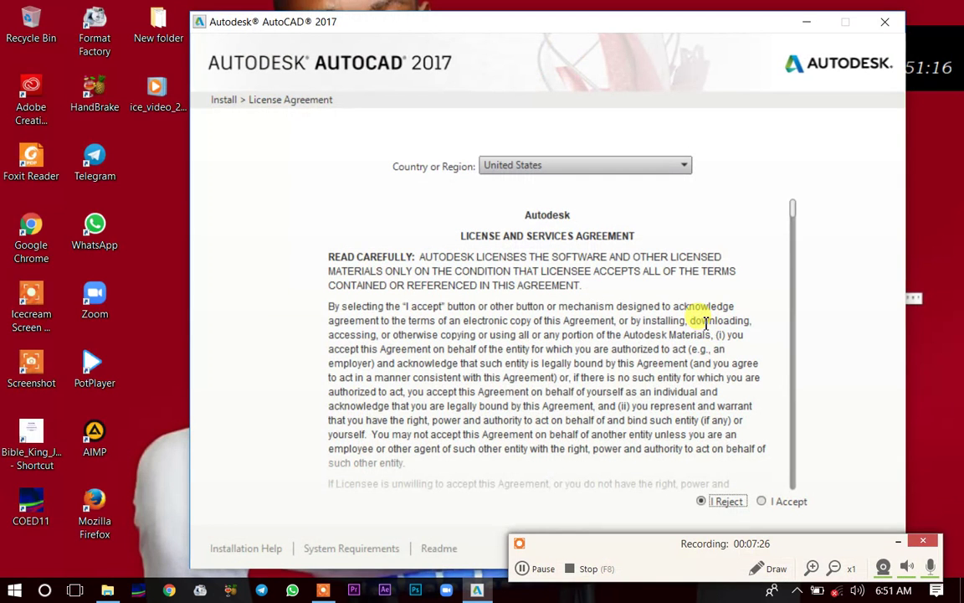
pyautogui.moveTo(477, 590)
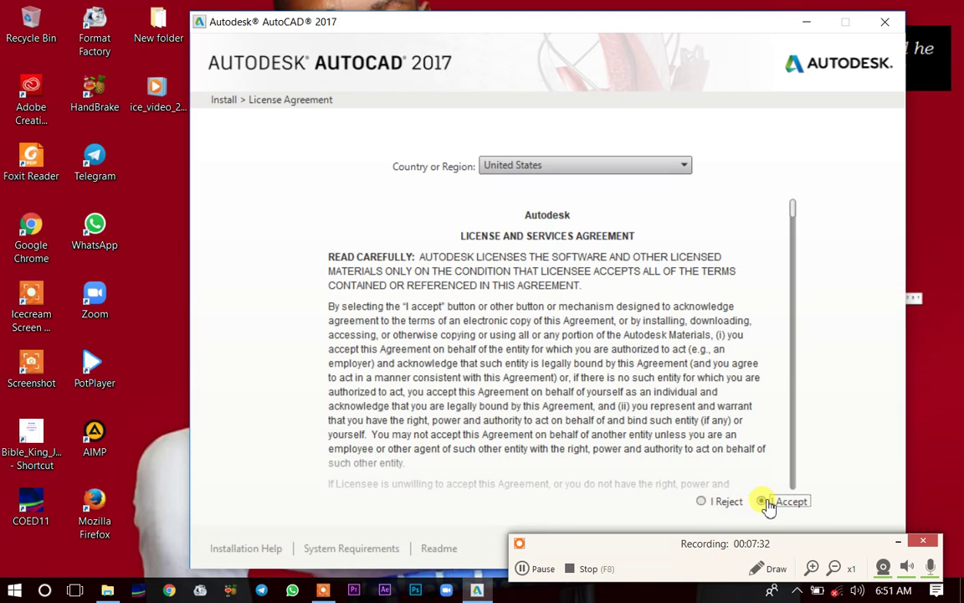
pyautogui.click(764, 501)
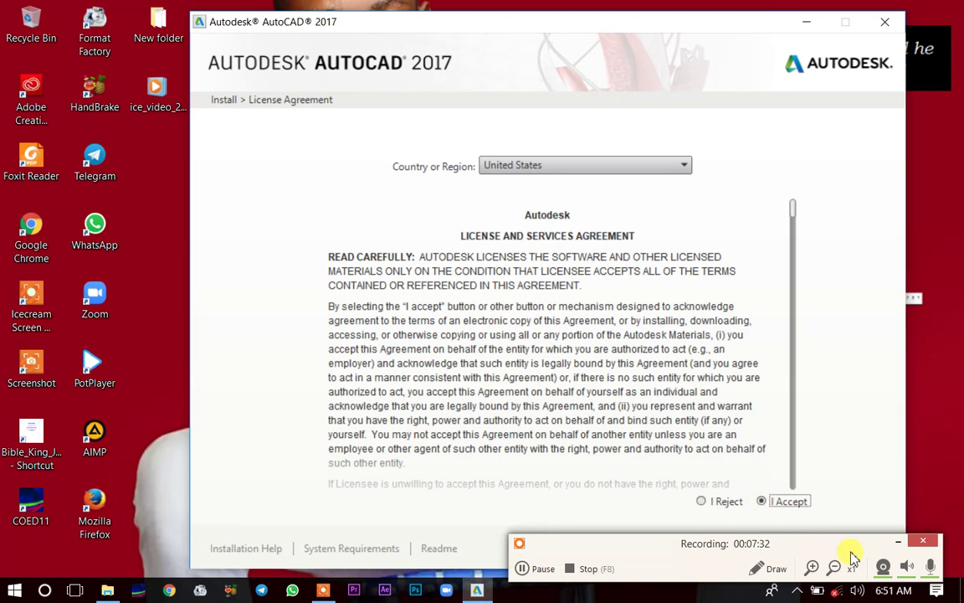
pyautogui.click(893, 542)
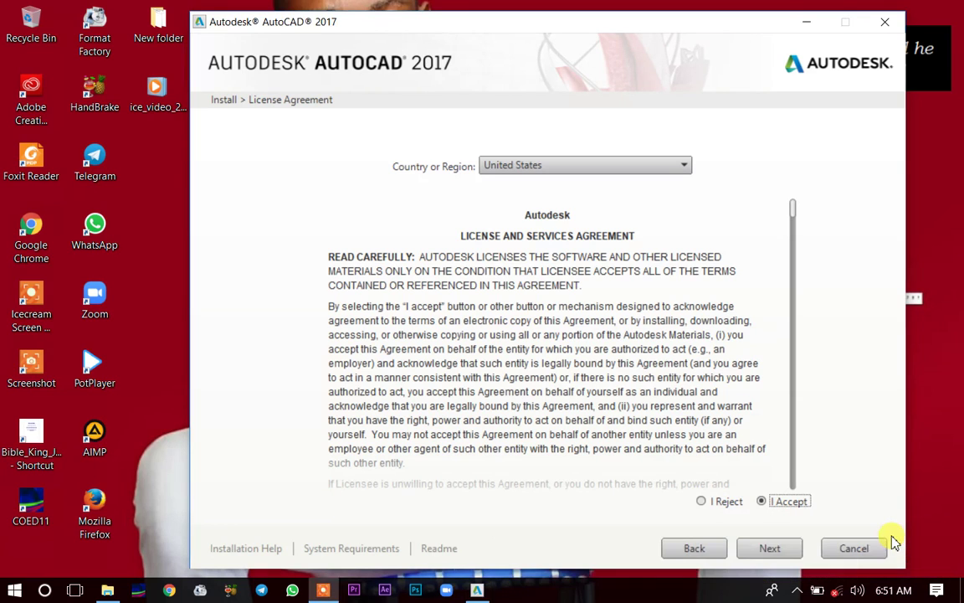
pyautogui.click(765, 548)
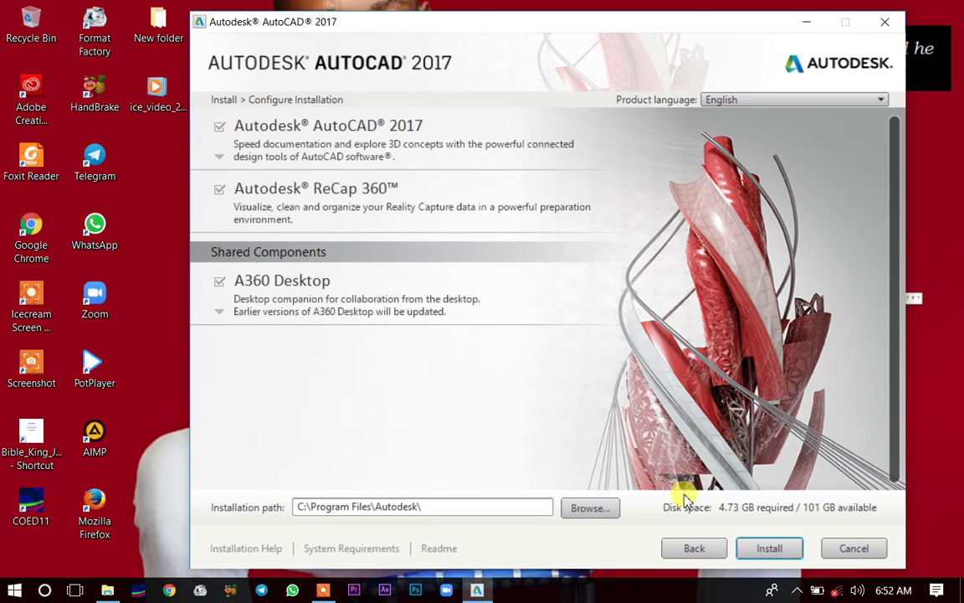
# Step: Install the selected AutoCAD 2017, ReCap 360 and A360 Desktop products (4.73 GB)
pyautogui.click(787, 551)
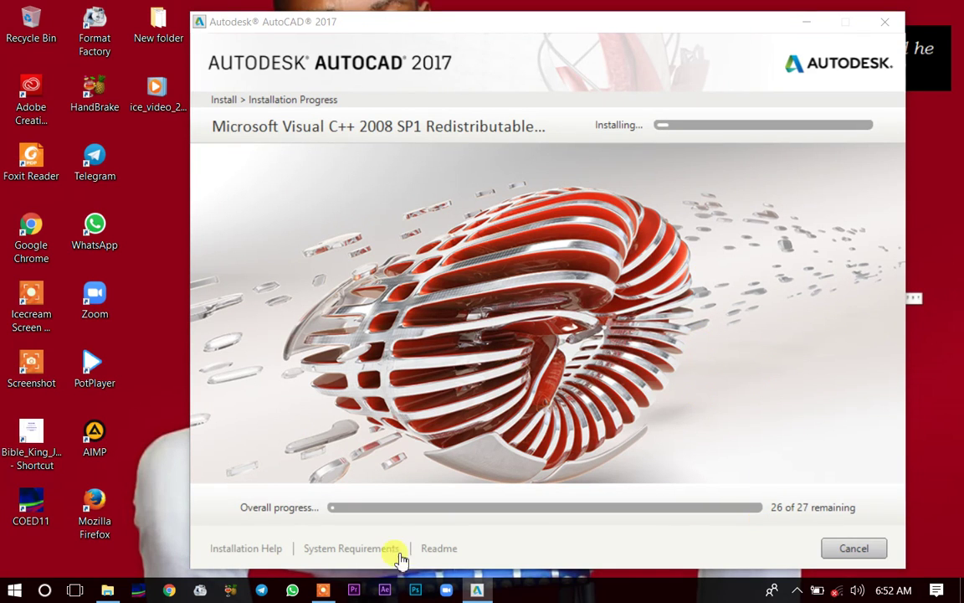
pyautogui.moveTo(326, 591)
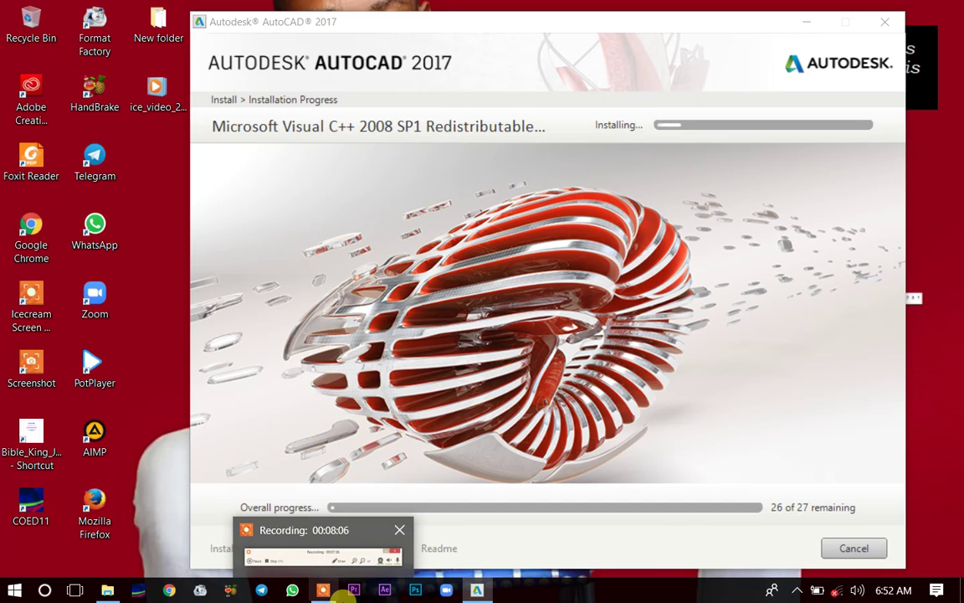
pyautogui.click(328, 591)
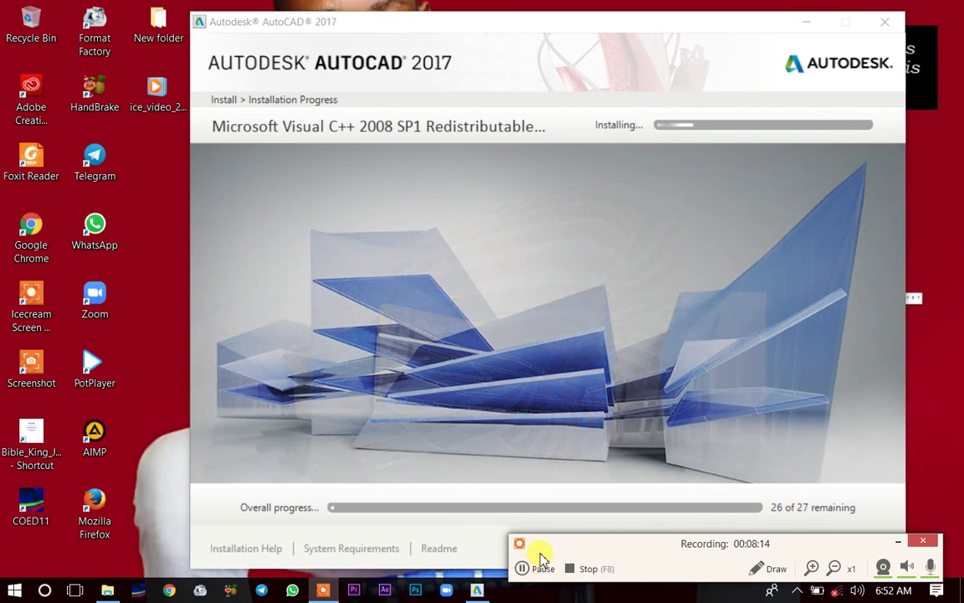
pyautogui.click(523, 568)
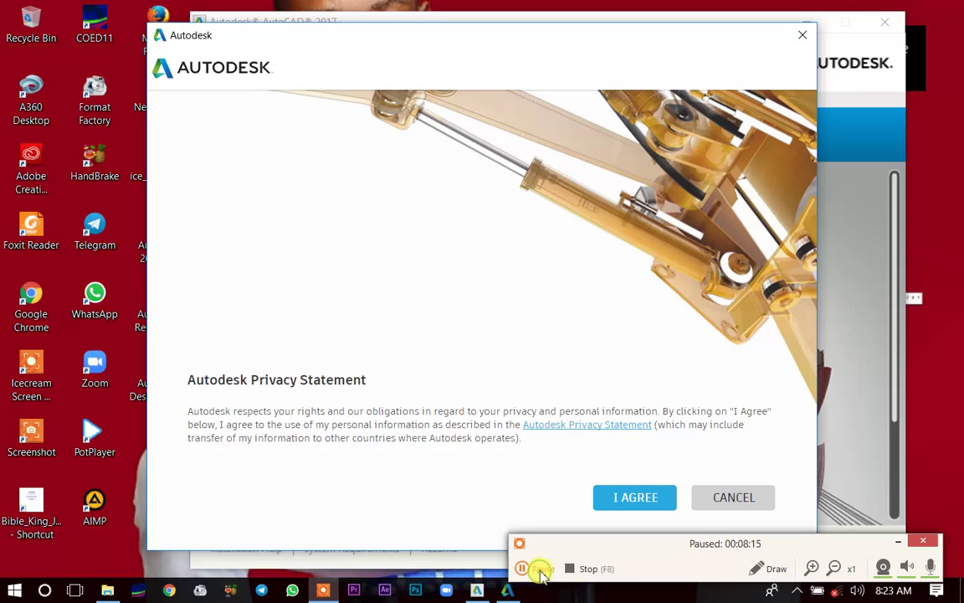
# Step: Agree to the Autodesk Privacy Statement and close the Autodesk desktop app window
pyautogui.click(525, 569)
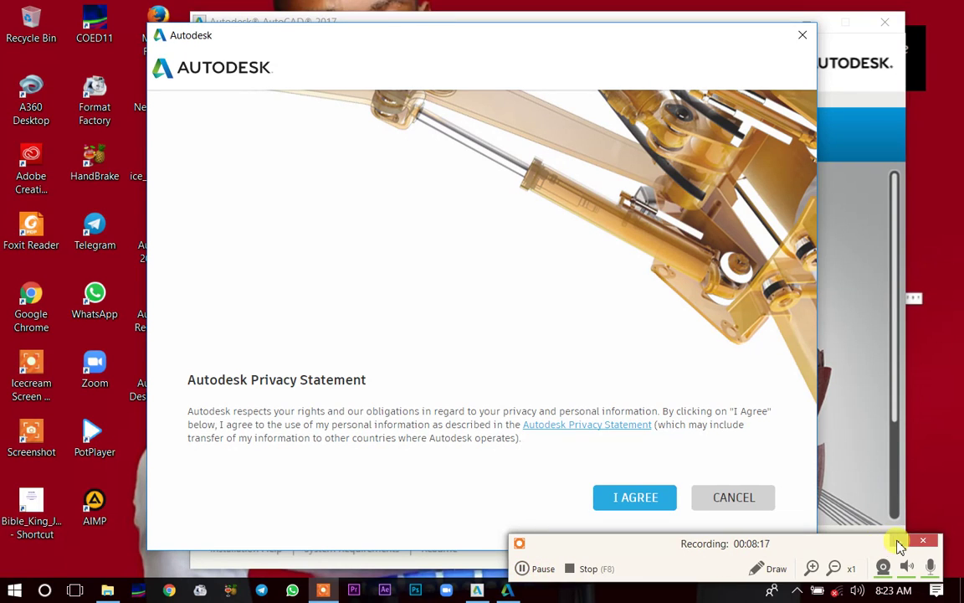
pyautogui.click(900, 544)
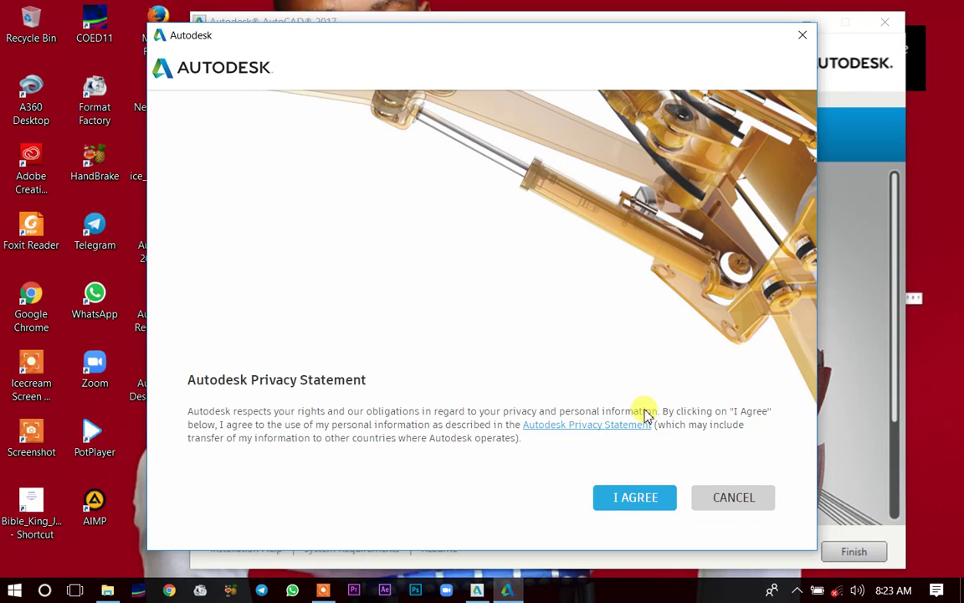
pyautogui.click(641, 501)
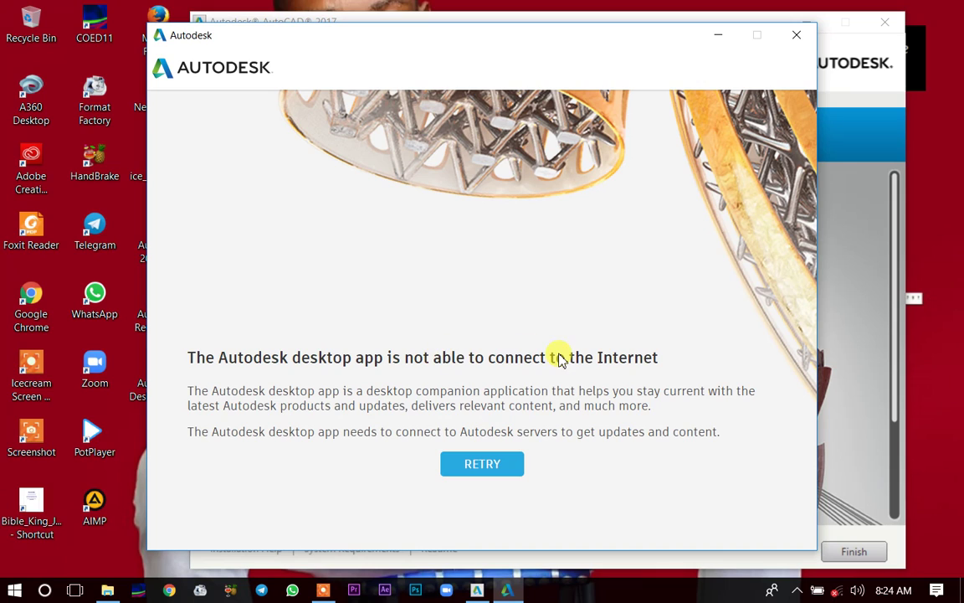
pyautogui.click(798, 40)
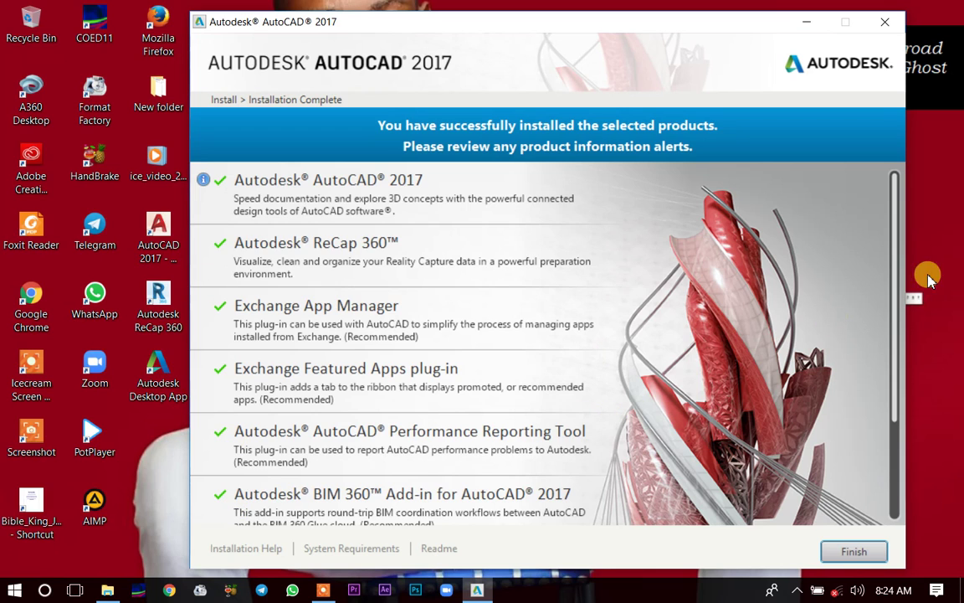
# Step: Finish the AutoCAD 2017 installer and decline restarting the computer now
pyautogui.scroll(-3, 895, 286)
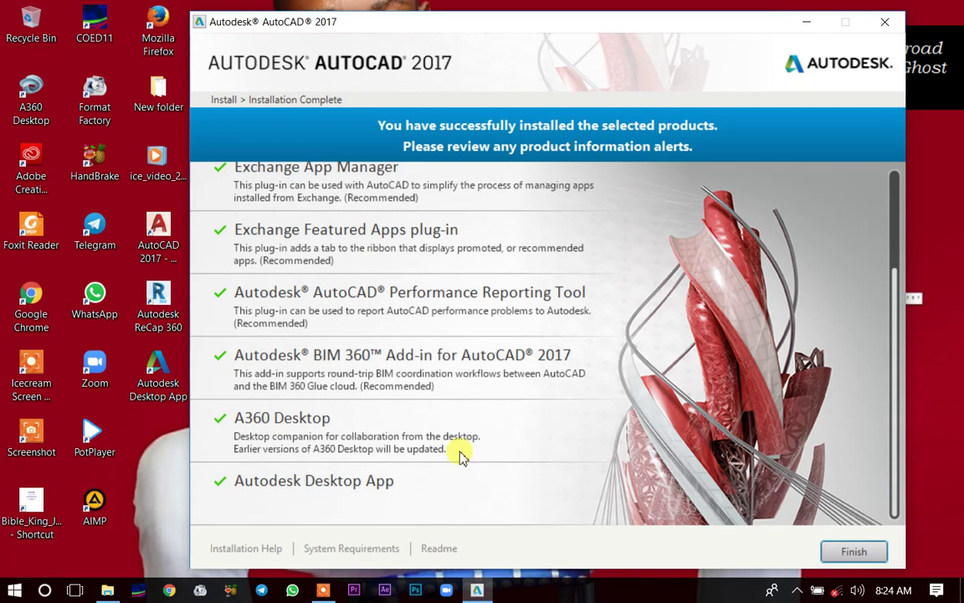
pyautogui.click(853, 552)
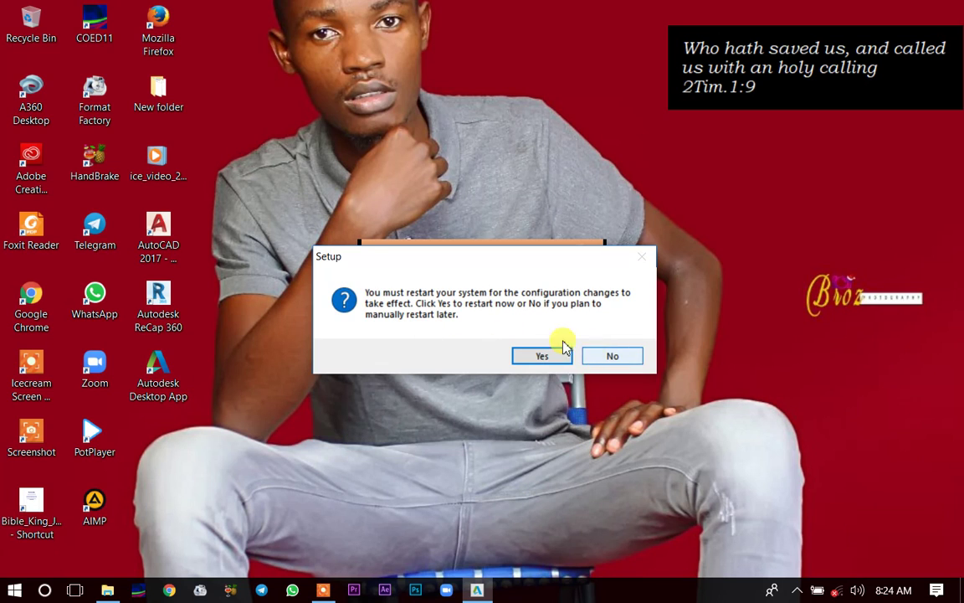
pyautogui.click(617, 357)
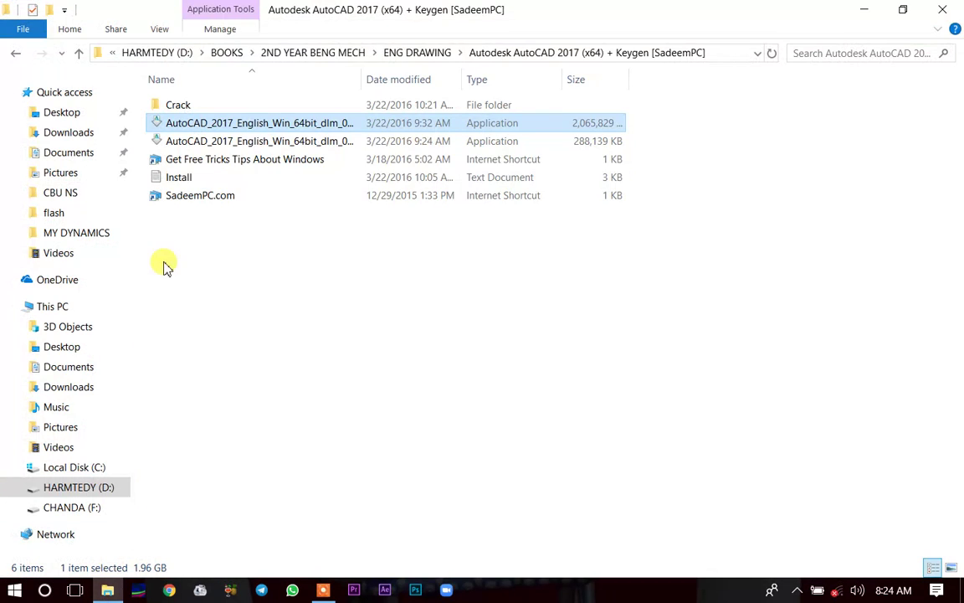
# Step: Open the Crack folder in the Keygen folder and show the notifications panel
pyautogui.doubleClick(175, 105)
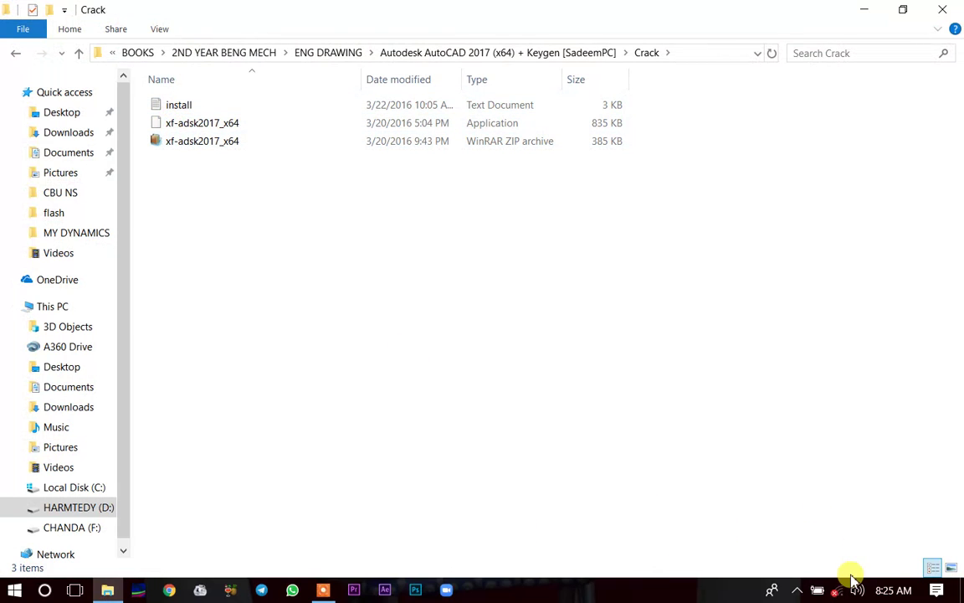
pyautogui.click(939, 591)
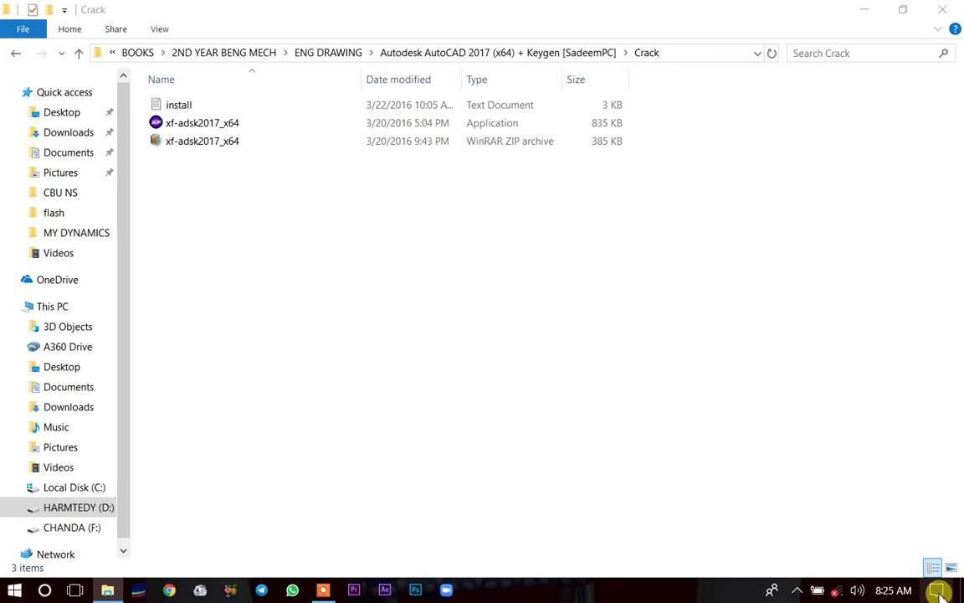
pyautogui.click(939, 590)
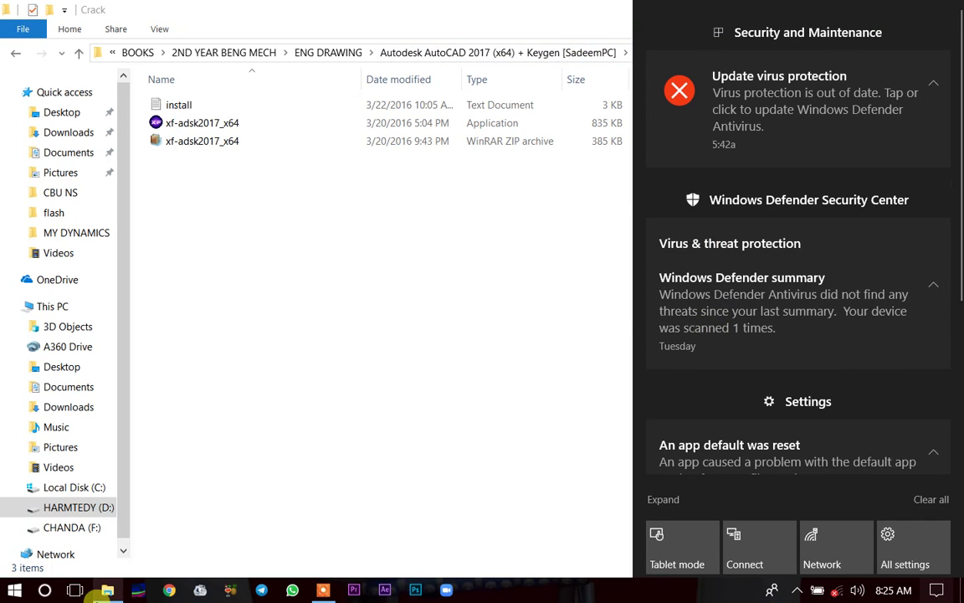
# Step: Launch Windows Defender Security Center from a Start menu search
pyautogui.click(3, 539)
pyautogui.click(14, 590)
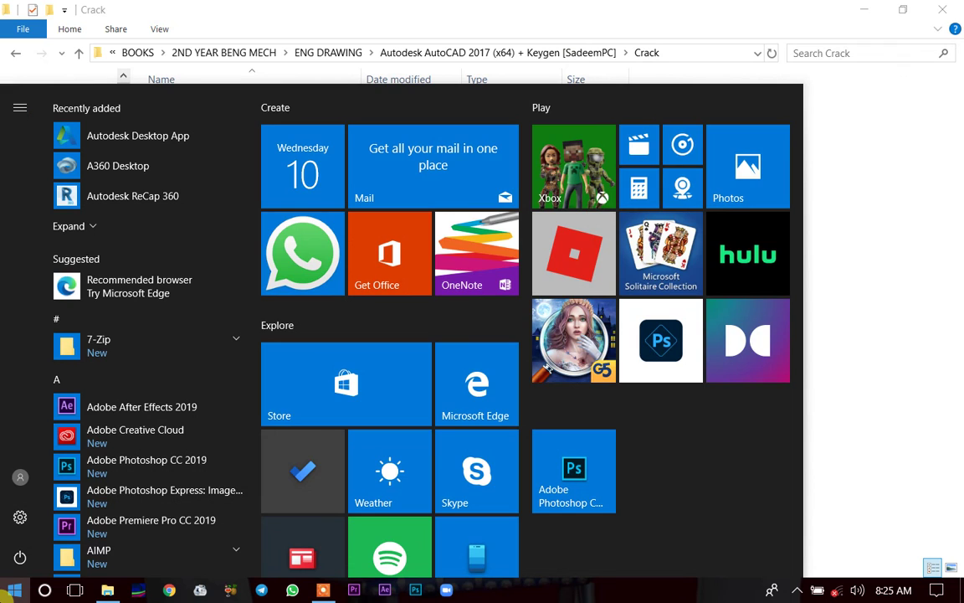
pyautogui.press('Escape')
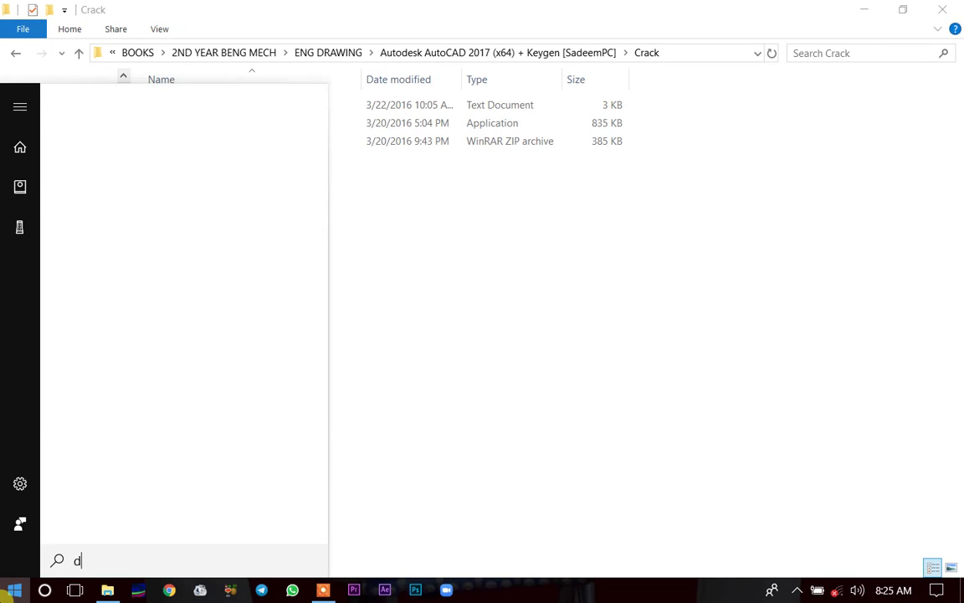
pyautogui.write('e')
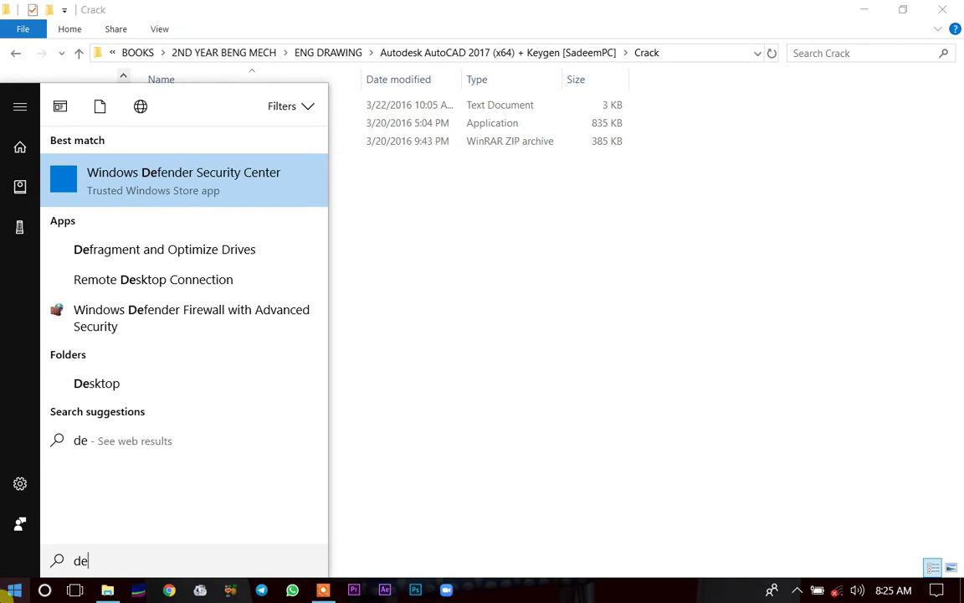
pyautogui.click(144, 192)
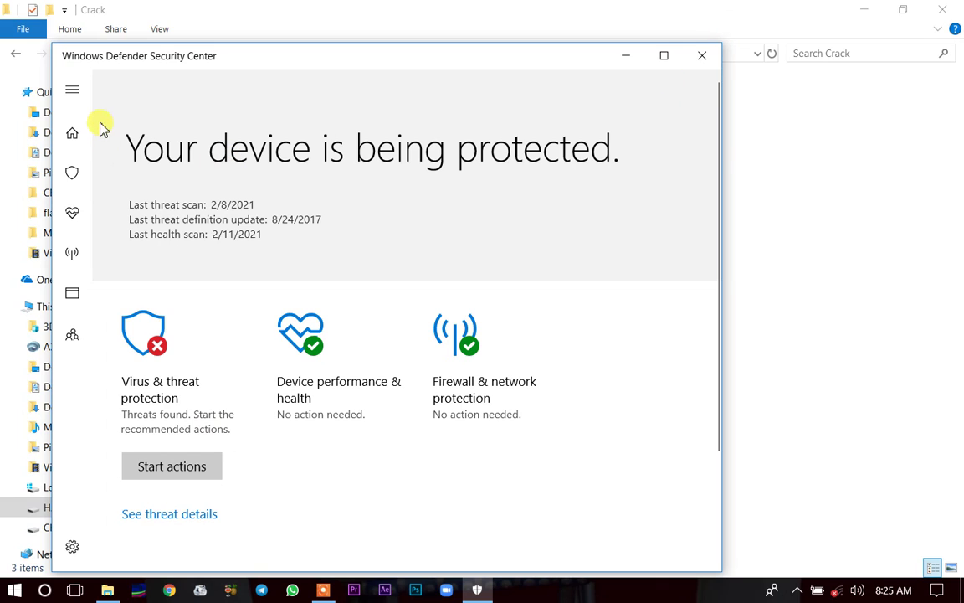
# Step: Switch Real-time protection off in the Virus & threat protection settings
pyautogui.moveTo(716, 157); pyautogui.dragTo(724, 275)
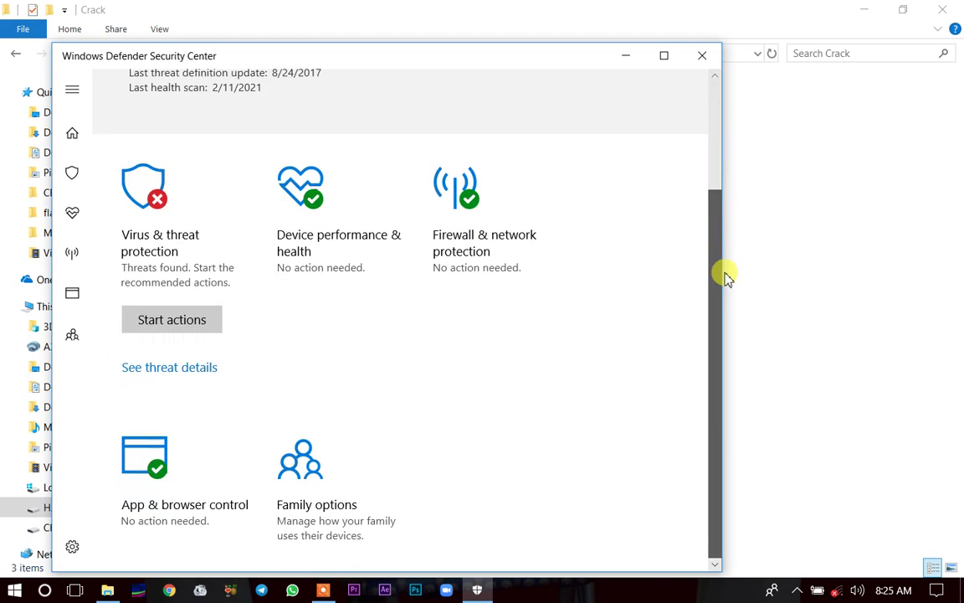
pyautogui.click(205, 231)
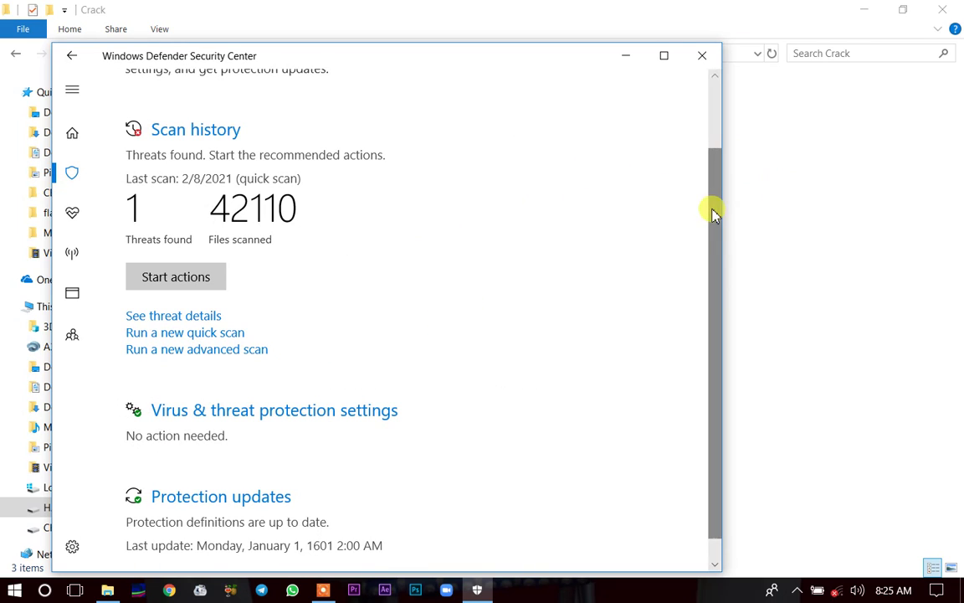
pyautogui.moveTo(713, 214); pyautogui.dragTo(715, 243)
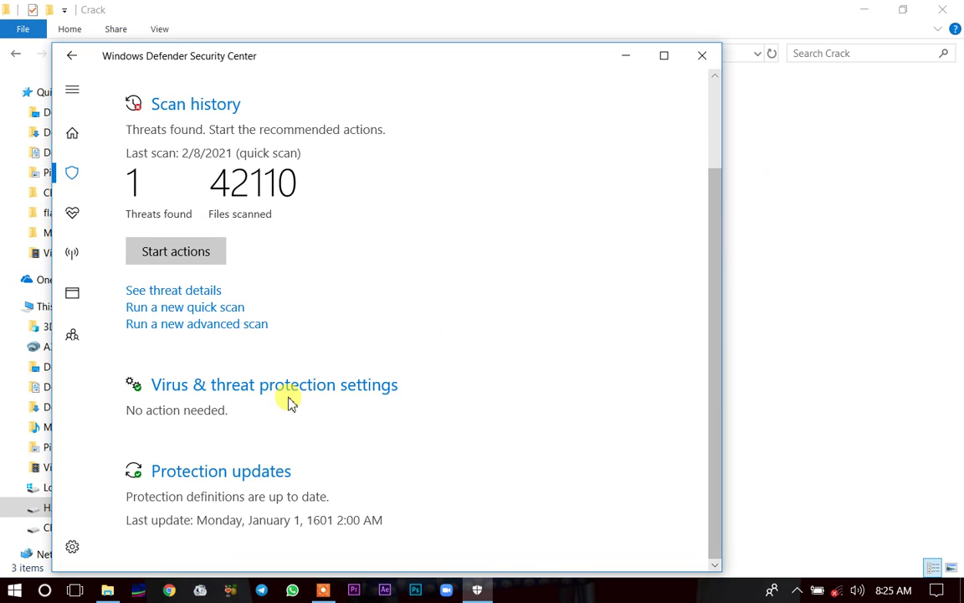
pyautogui.click(318, 384)
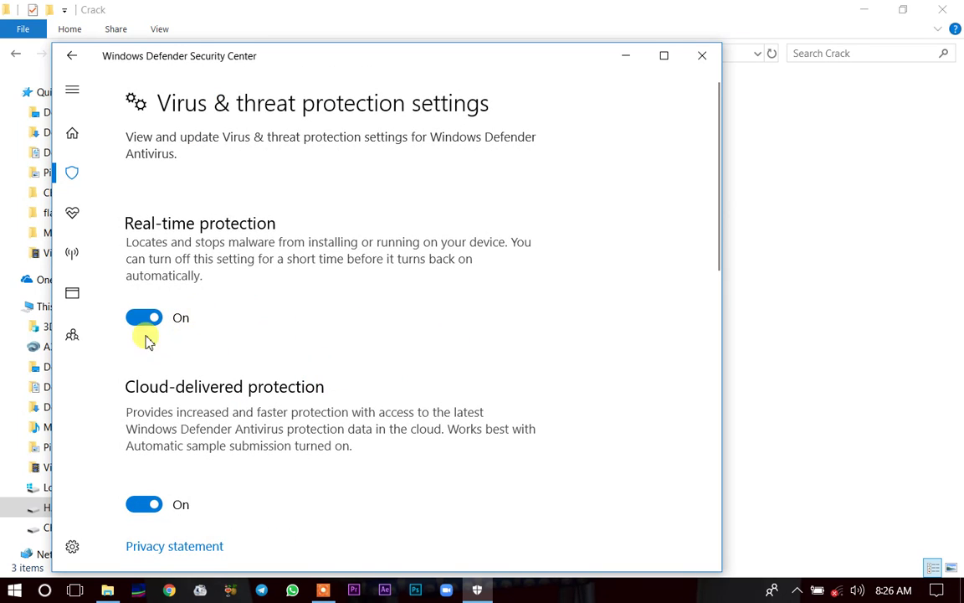
pyautogui.click(144, 322)
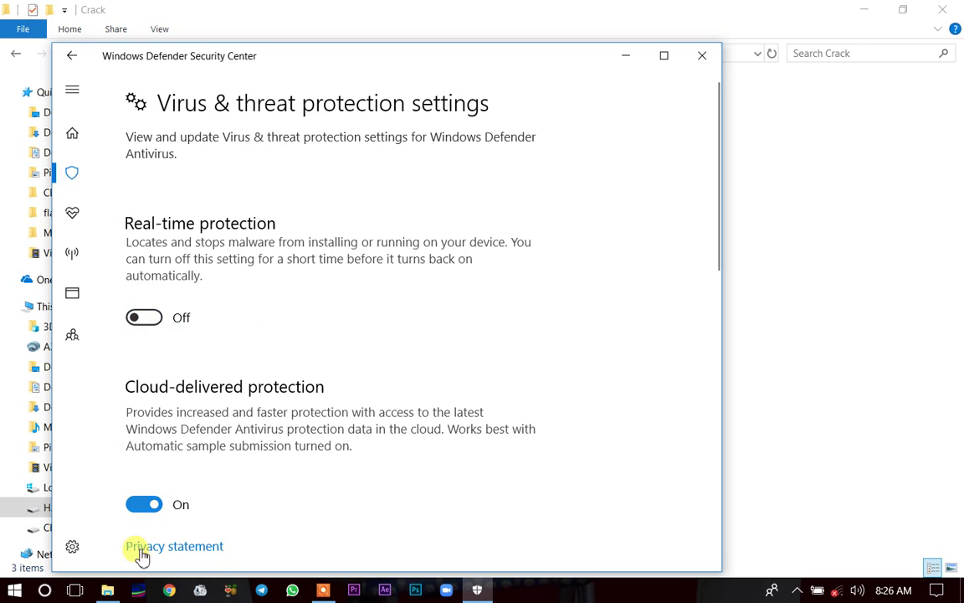
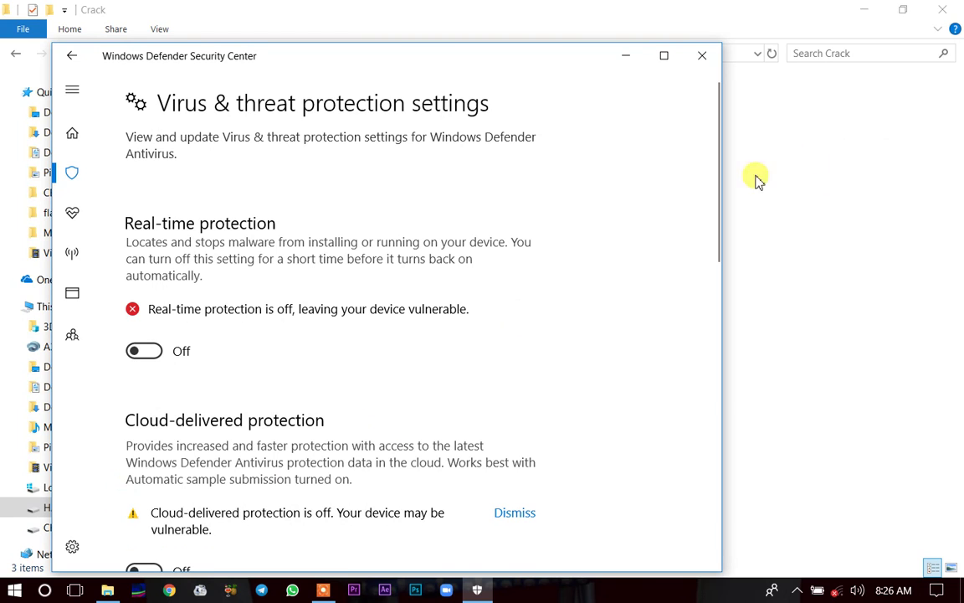
# Step: Switch off automatic sample submission in Windows Defender and scroll back to the top
pyautogui.moveTo(717, 208); pyautogui.dragTo(733, 408)
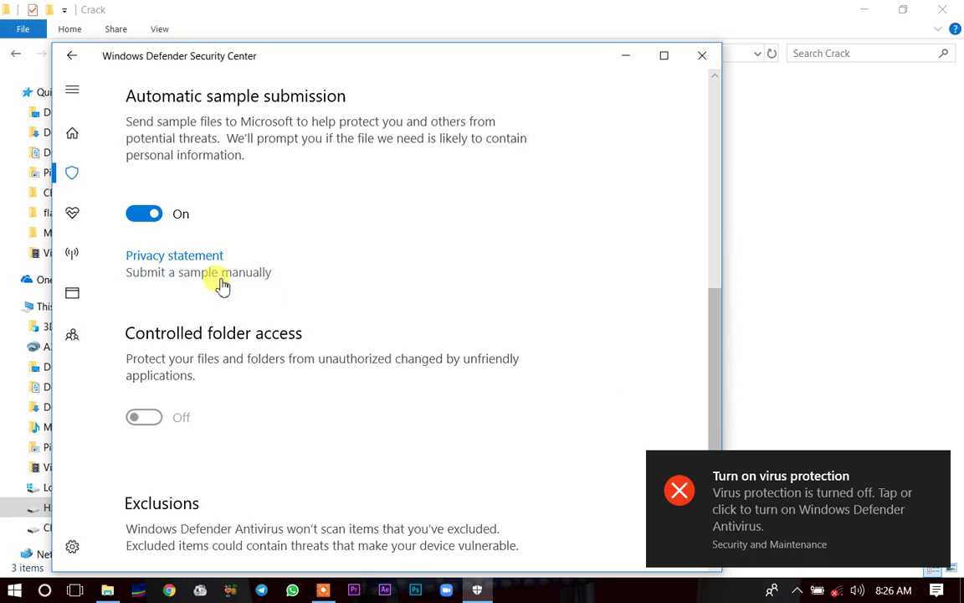
pyautogui.click(145, 218)
pyautogui.click(145, 218)
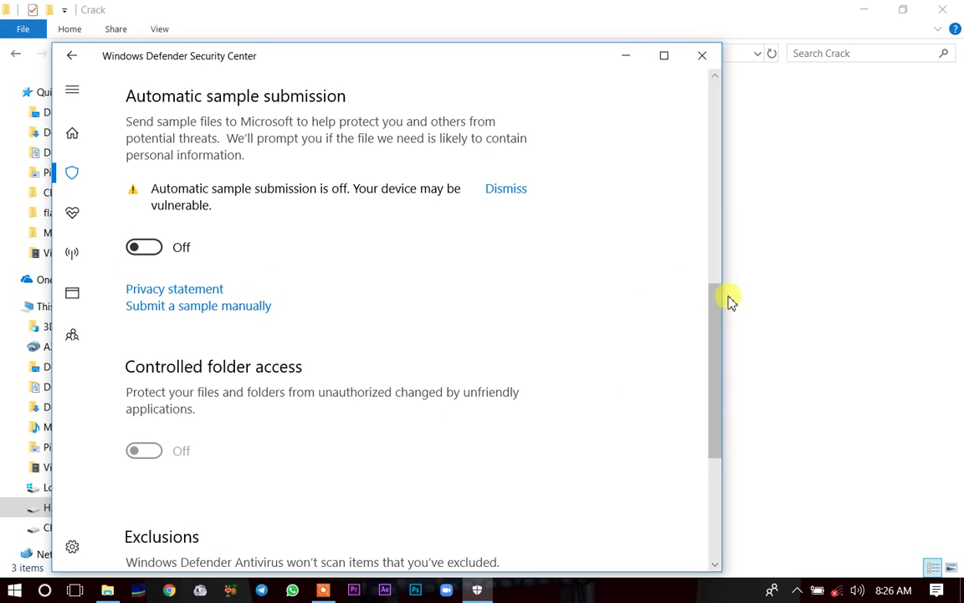
pyautogui.moveTo(716, 303); pyautogui.dragTo(710, 97)
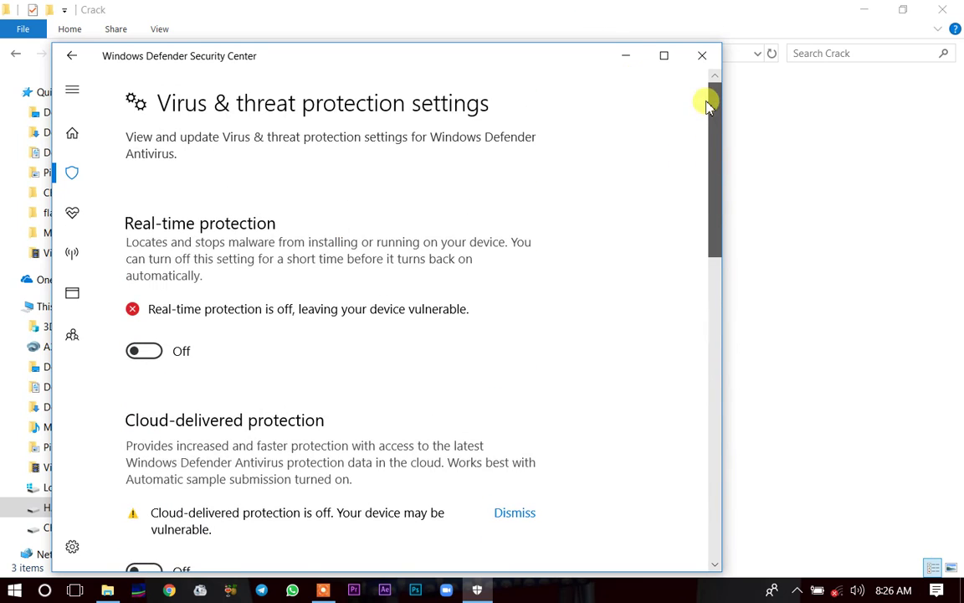
# Step: Minimize the security and Crack folder windows, then launch AutoCAD 2017 from its desktop shortcut
pyautogui.click(620, 59)
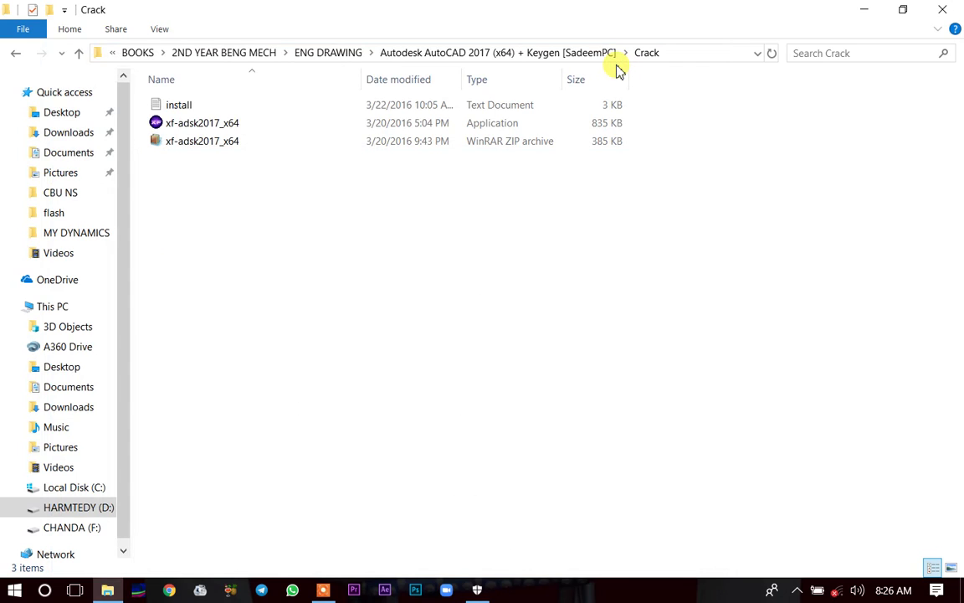
pyautogui.click(862, 9)
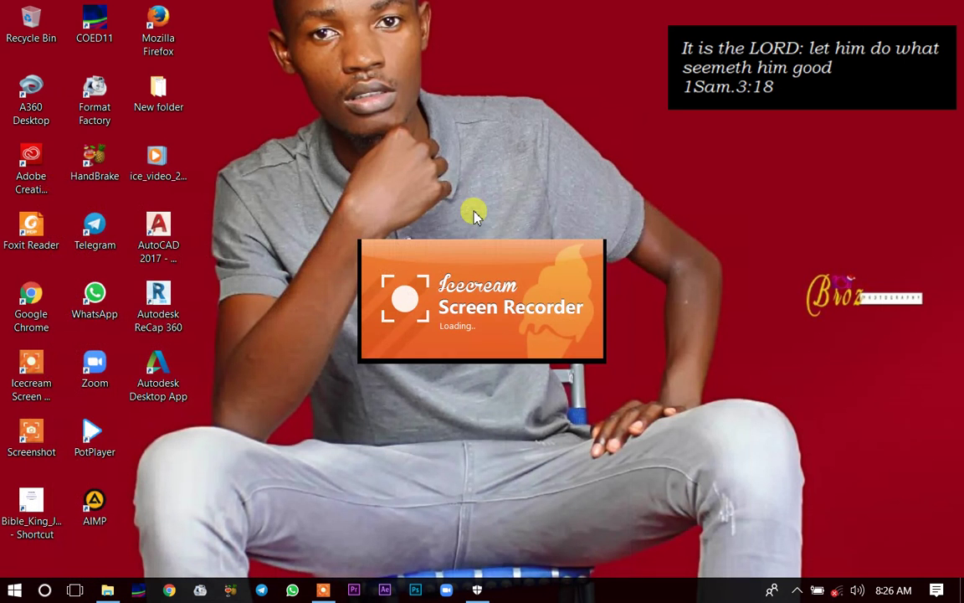
pyautogui.doubleClick(168, 245)
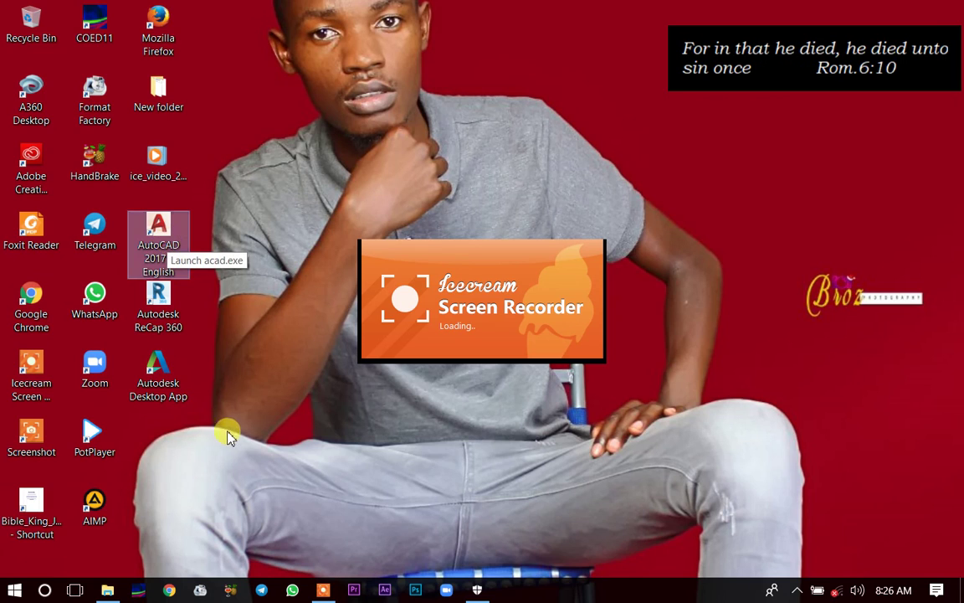
pyautogui.click(326, 588)
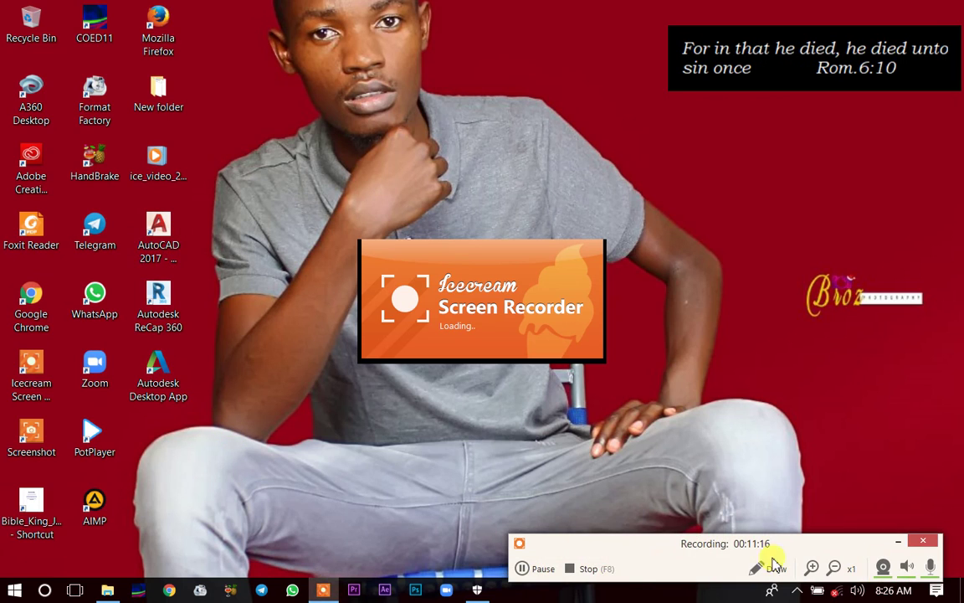
pyautogui.click(536, 568)
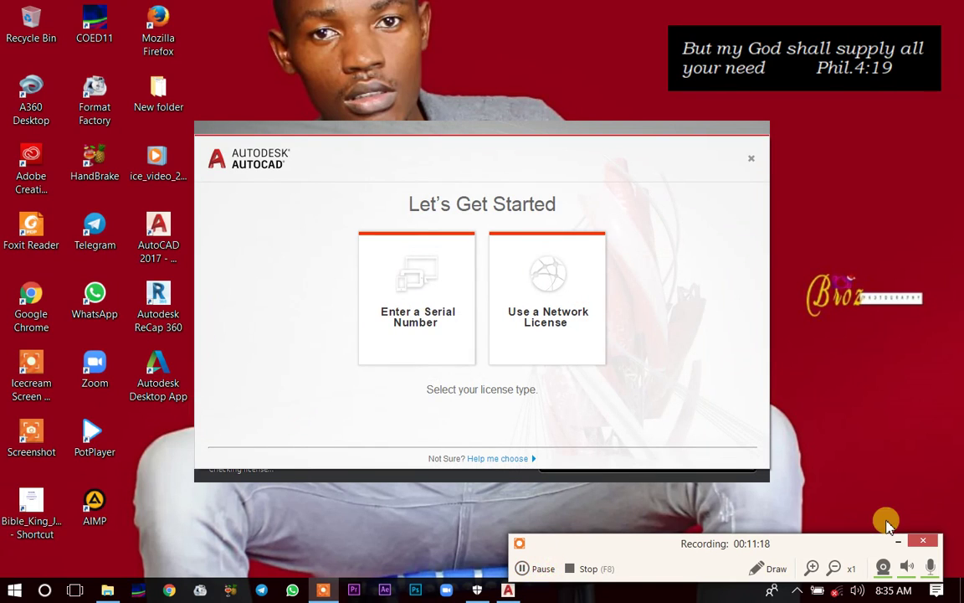
# Step: Choose to license AutoCAD 2017 with a serial number
pyautogui.click(898, 541)
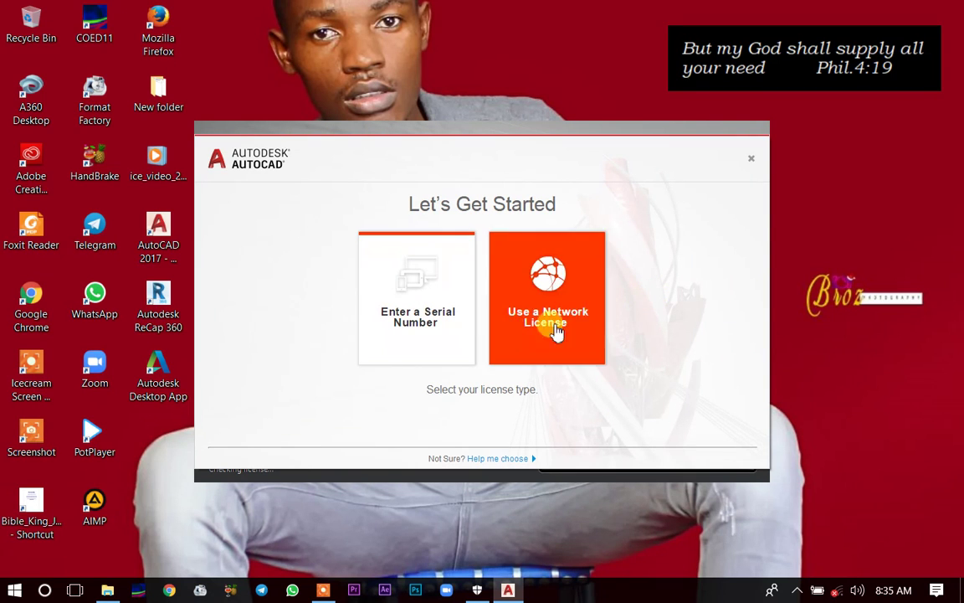
pyautogui.click(397, 339)
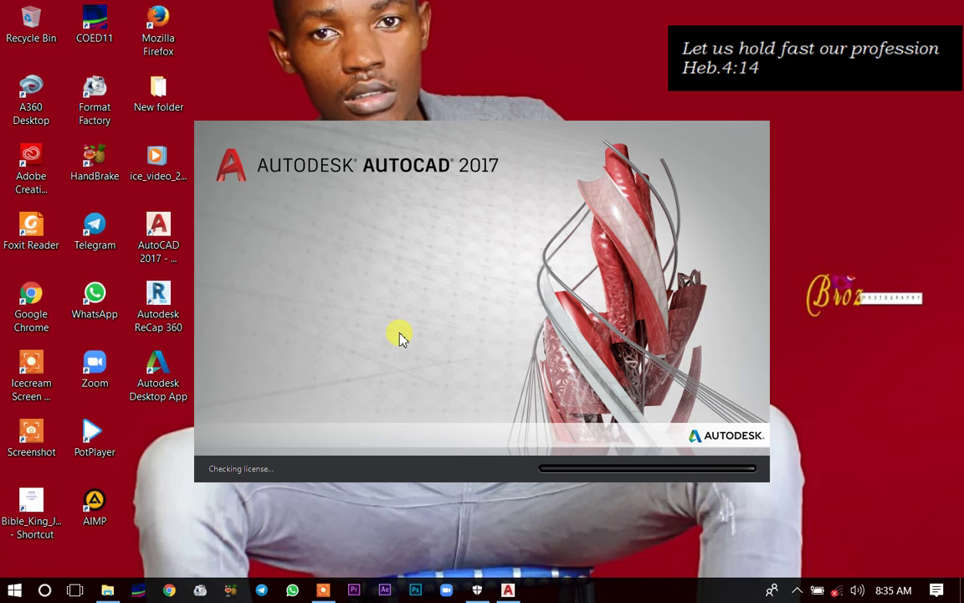
pyautogui.click(327, 588)
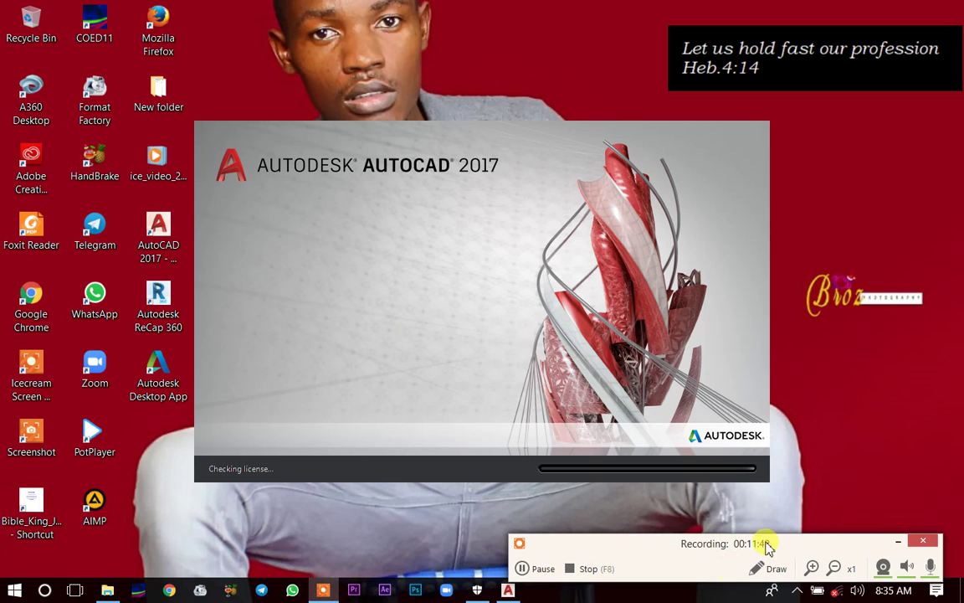
pyautogui.click(525, 569)
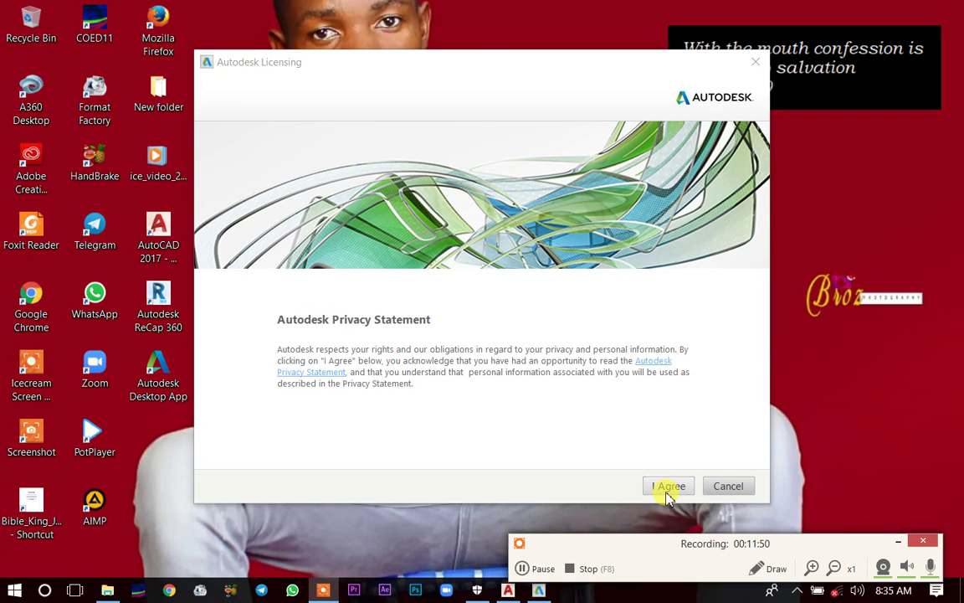
# Step: Accept the Autodesk privacy statement, start activation, and bring the Crack folder forward
pyautogui.click(670, 488)
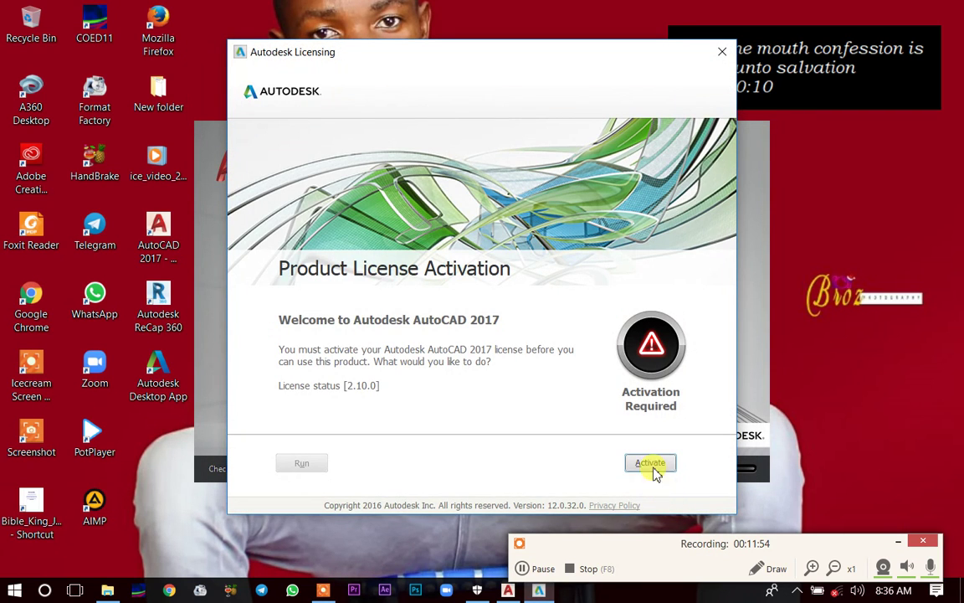
pyautogui.click(650, 461)
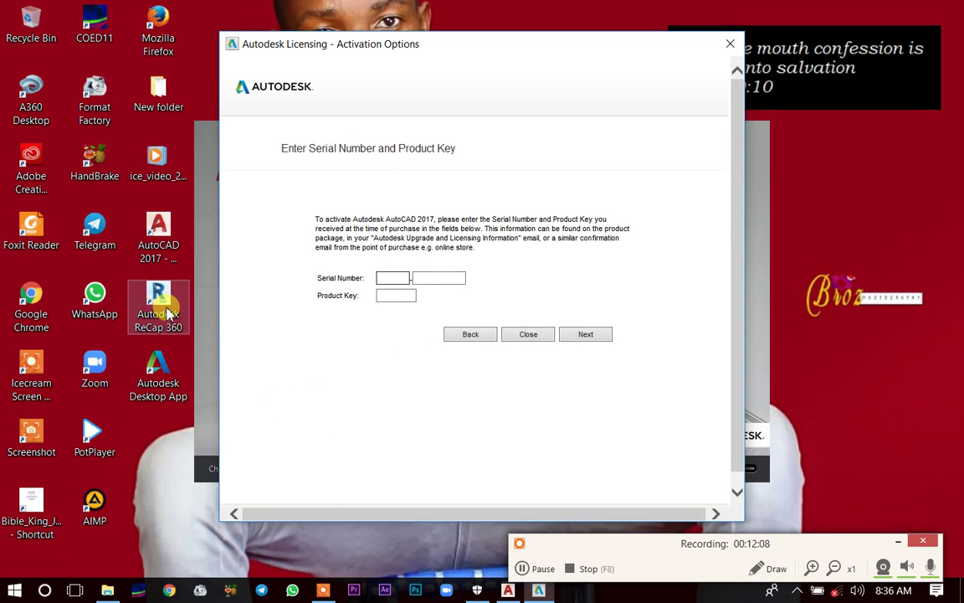
pyautogui.click(107, 587)
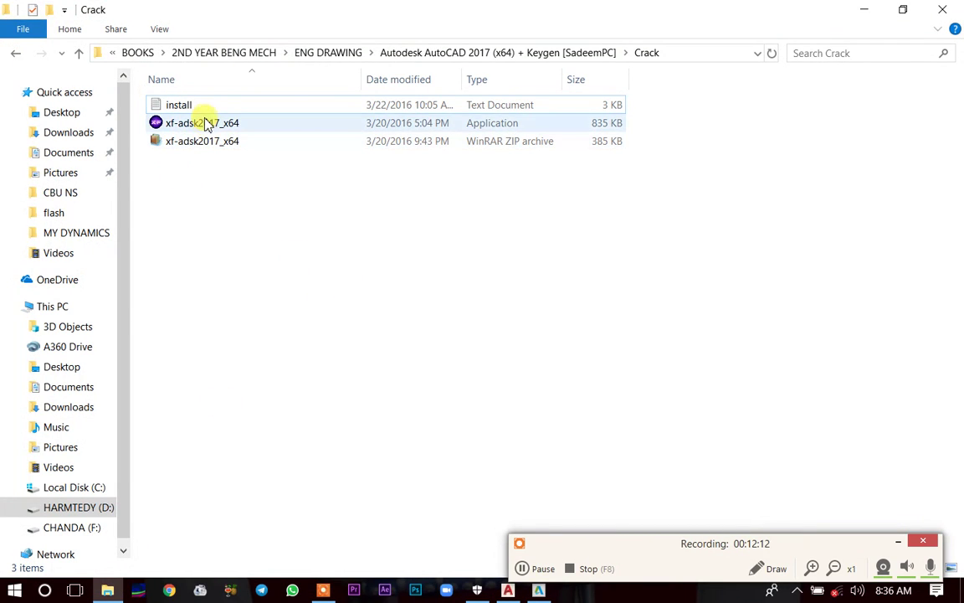
# Step: Run the xf-adsk2017_x64 keygen from the Crack folder as administrator
pyautogui.click(205, 122)
pyautogui.doubleClick(206, 121)
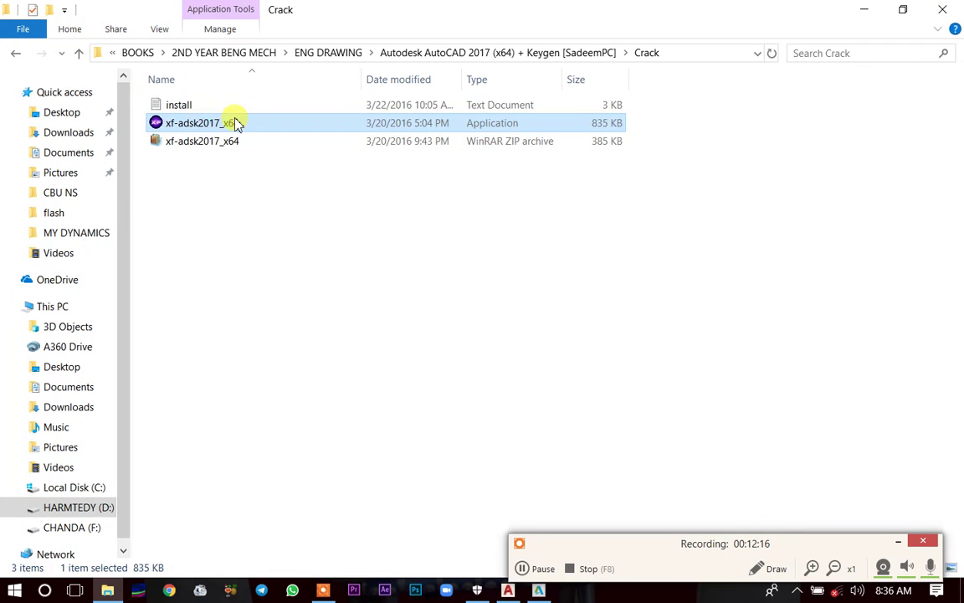
pyautogui.rightClick(236, 122)
pyautogui.click(260, 146)
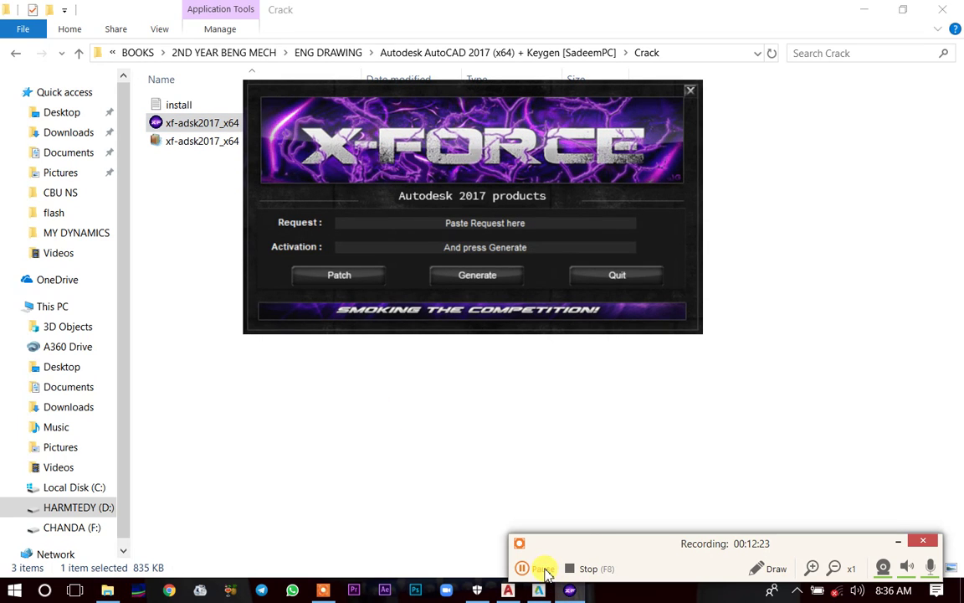
pyautogui.click(522, 568)
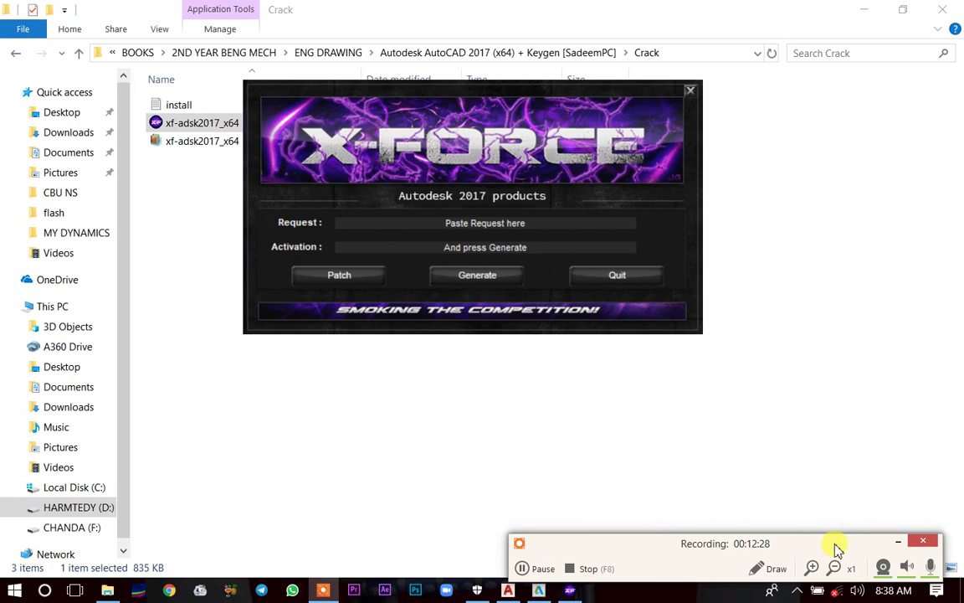
pyautogui.moveTo(834, 543); pyautogui.dragTo(960, 489)
pyautogui.moveTo(783, 494); pyautogui.dragTo(963, 524)
pyautogui.moveTo(889, 520); pyautogui.dragTo(909, 510)
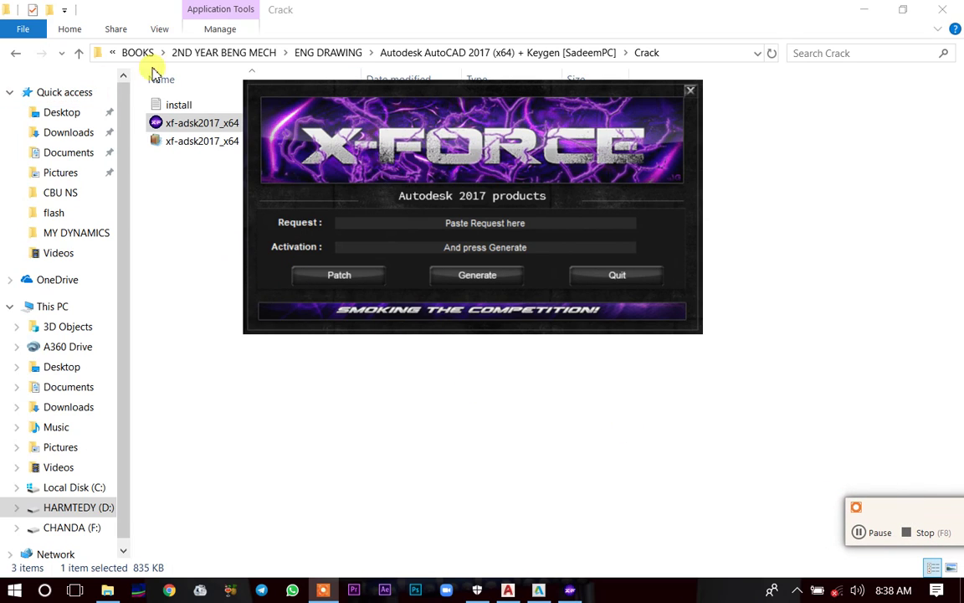
# Step: Copy the serial number from the install notes and enter its first part in the activation form
pyautogui.click(180, 106)
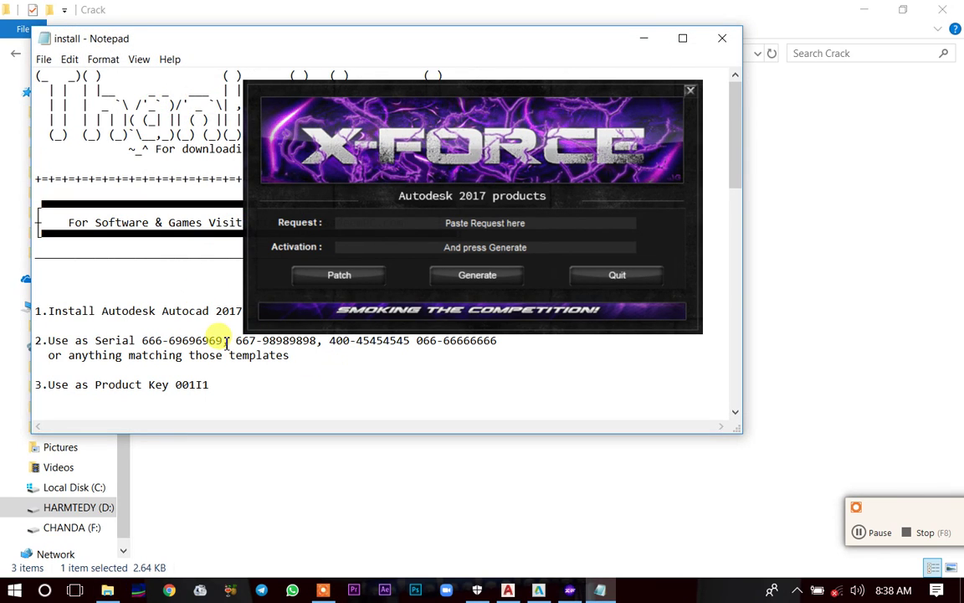
pyautogui.moveTo(226, 342); pyautogui.dragTo(142, 342)
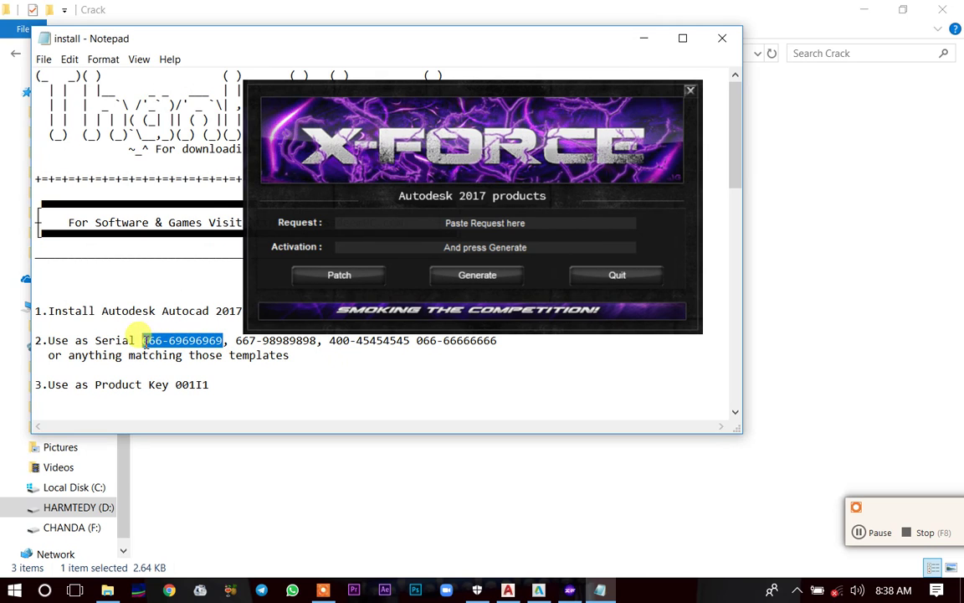
pyautogui.rightClick(142, 342)
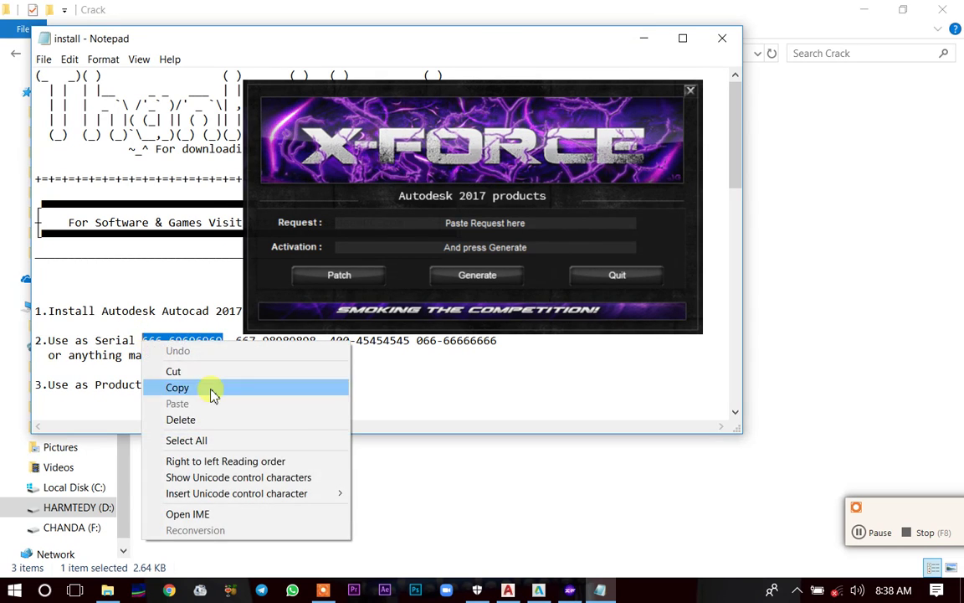
pyautogui.click(214, 396)
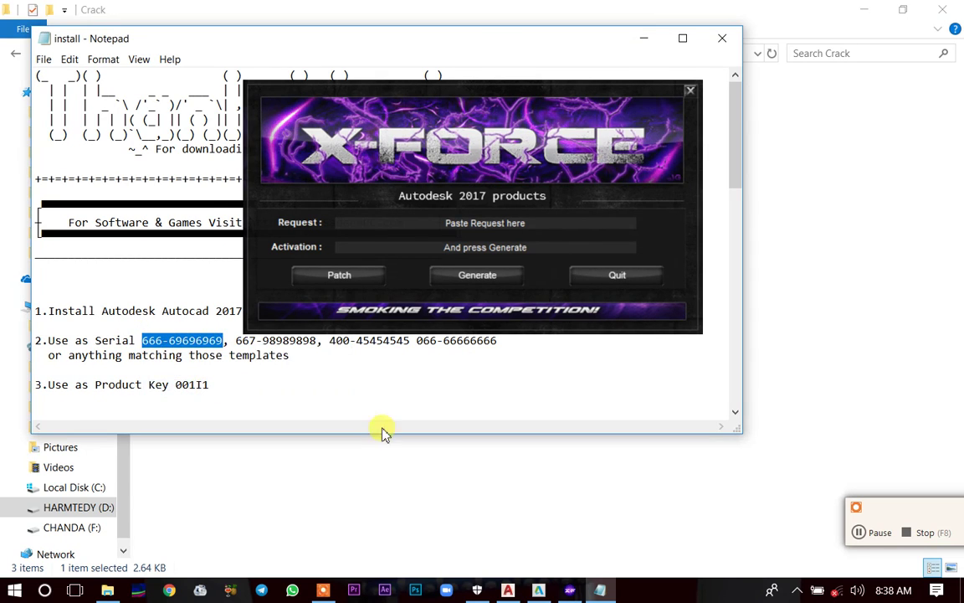
pyautogui.click(502, 591)
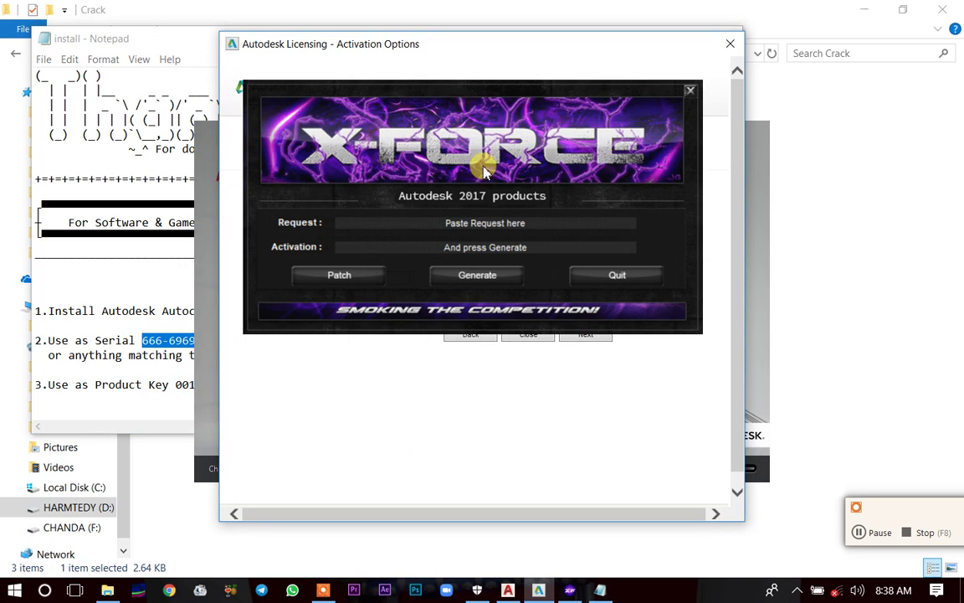
pyautogui.moveTo(471, 90); pyautogui.dragTo(521, 407)
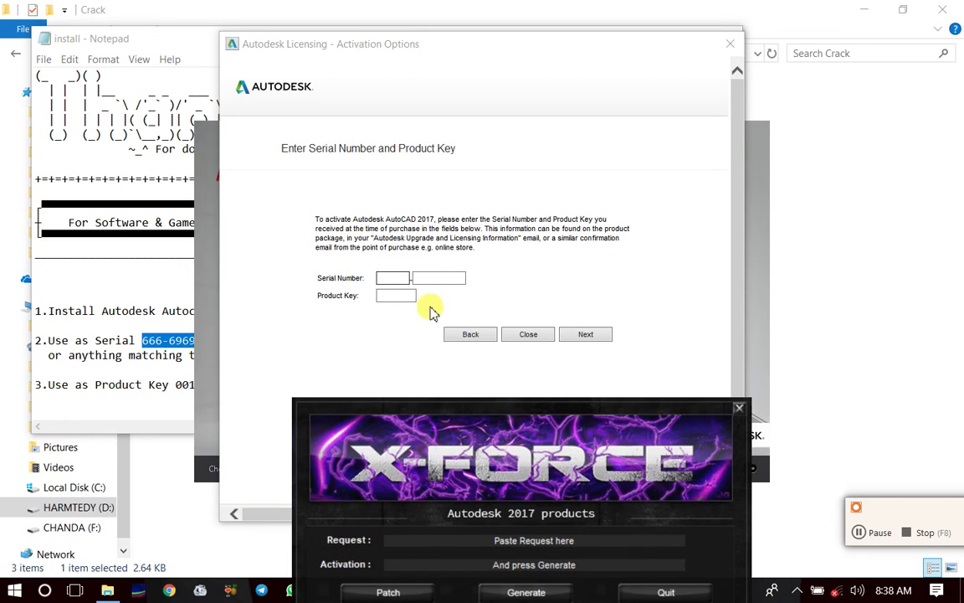
pyautogui.click(405, 279)
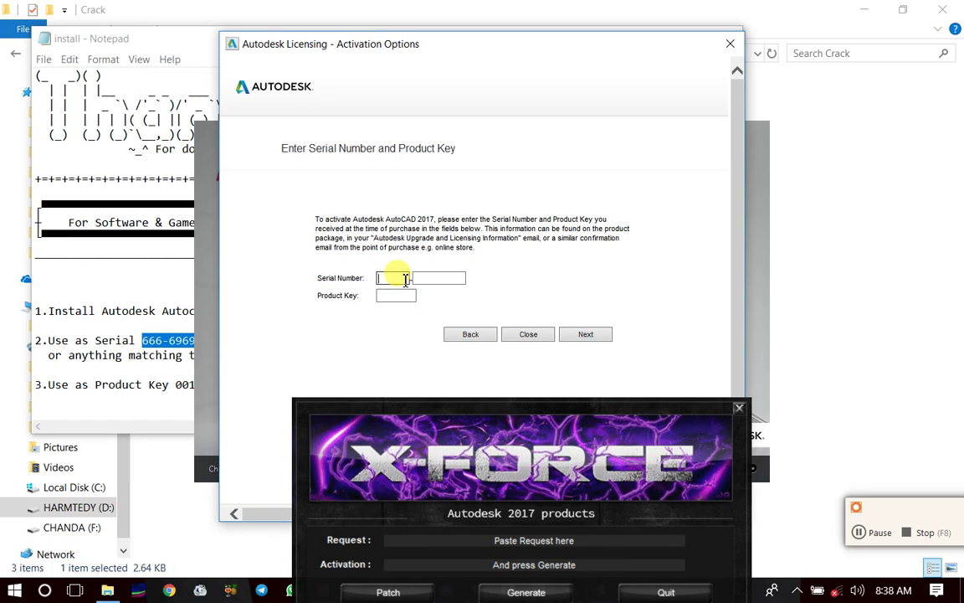
pyautogui.write('666')
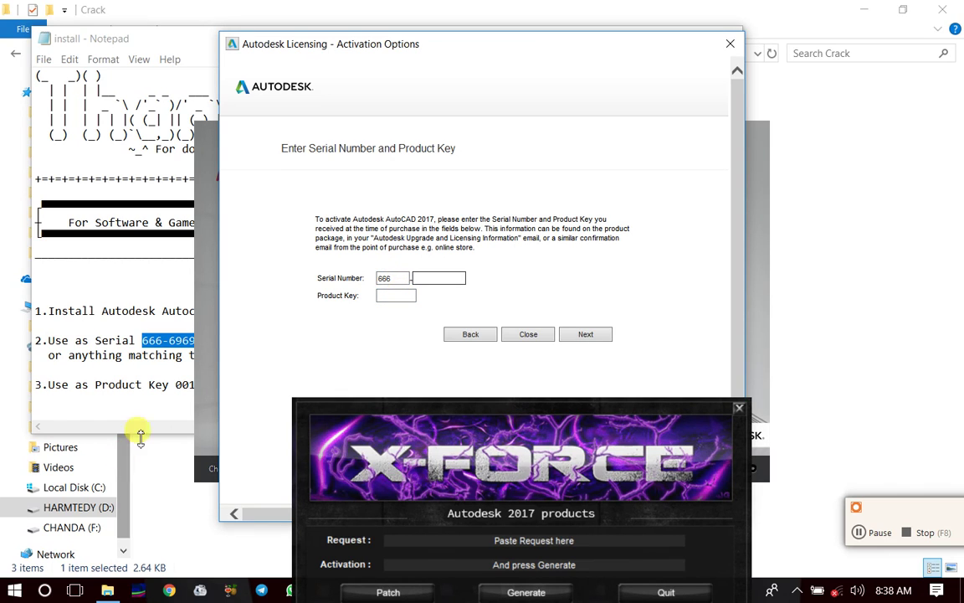
pyautogui.moveTo(148, 414); pyautogui.dragTo(146, 423)
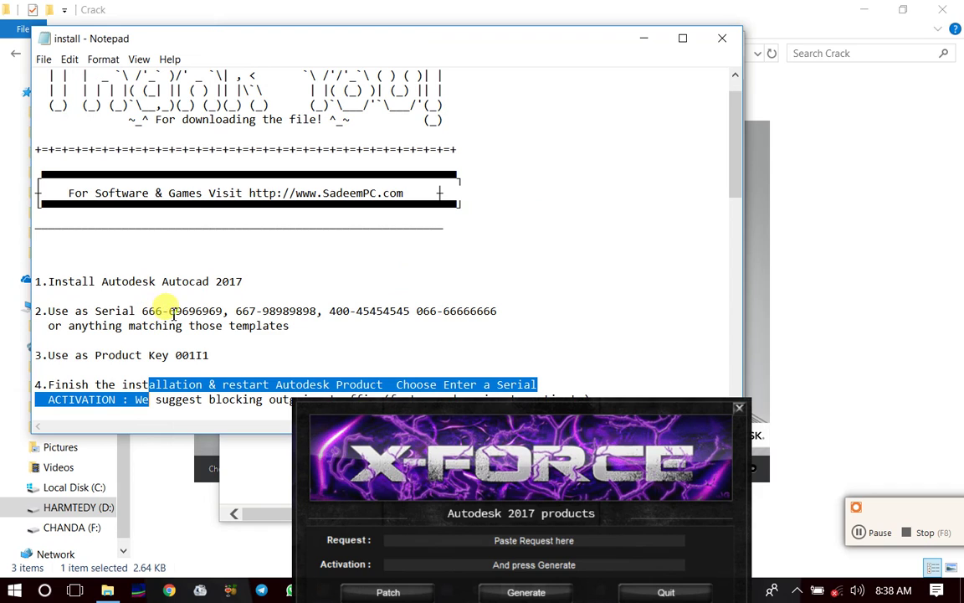
# Step: Move the keygen window aside and enter the second part of the serial number
pyautogui.click(747, 247)
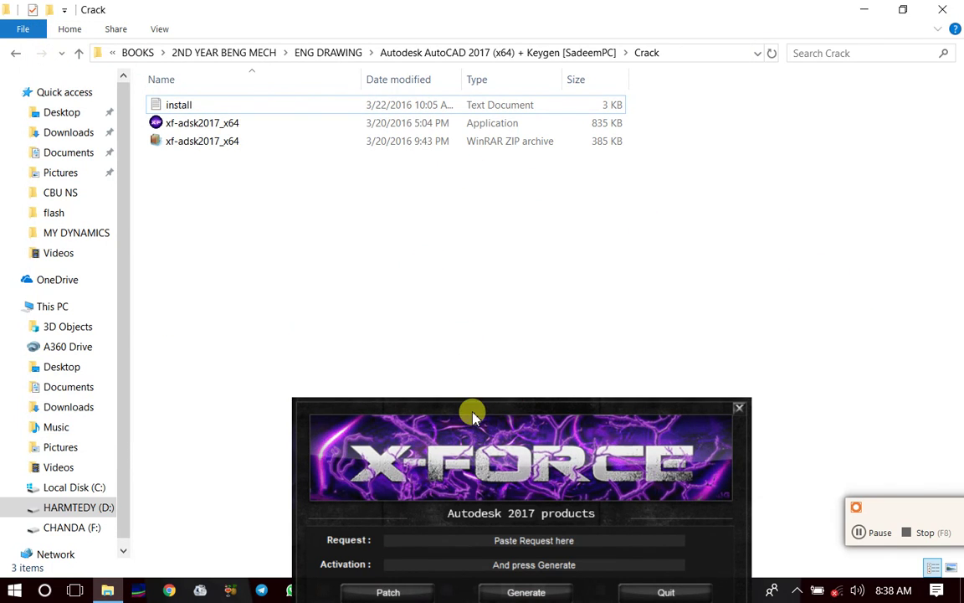
pyautogui.moveTo(471, 411); pyautogui.dragTo(515, 244)
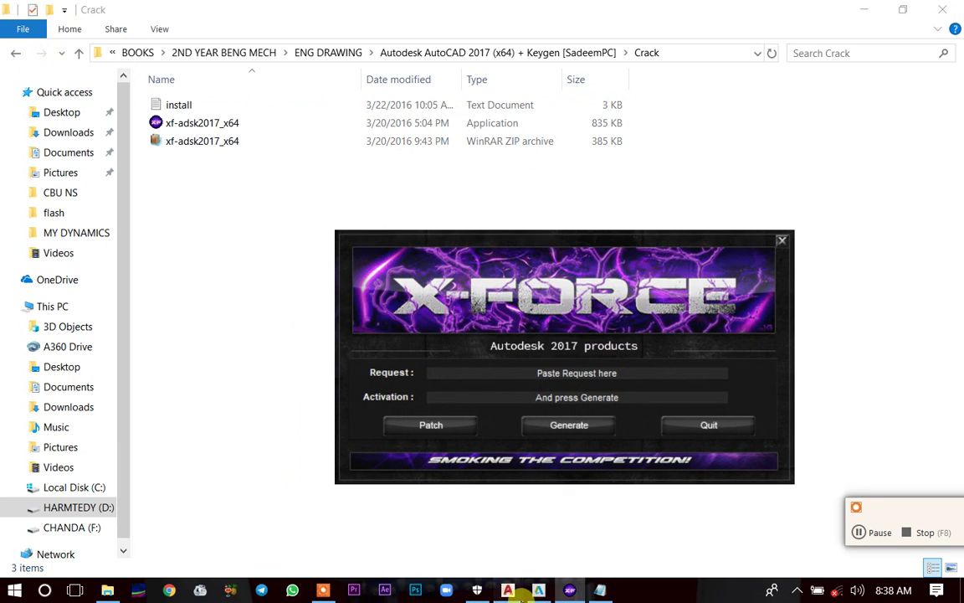
pyautogui.click(538, 590)
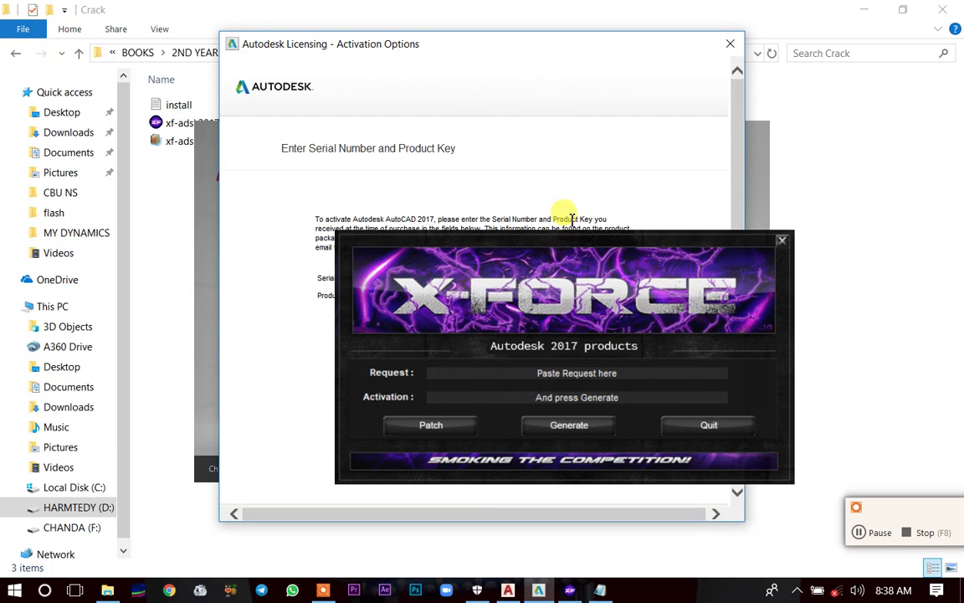
pyautogui.click(513, 241)
pyautogui.moveTo(513, 240); pyautogui.dragTo(502, 351)
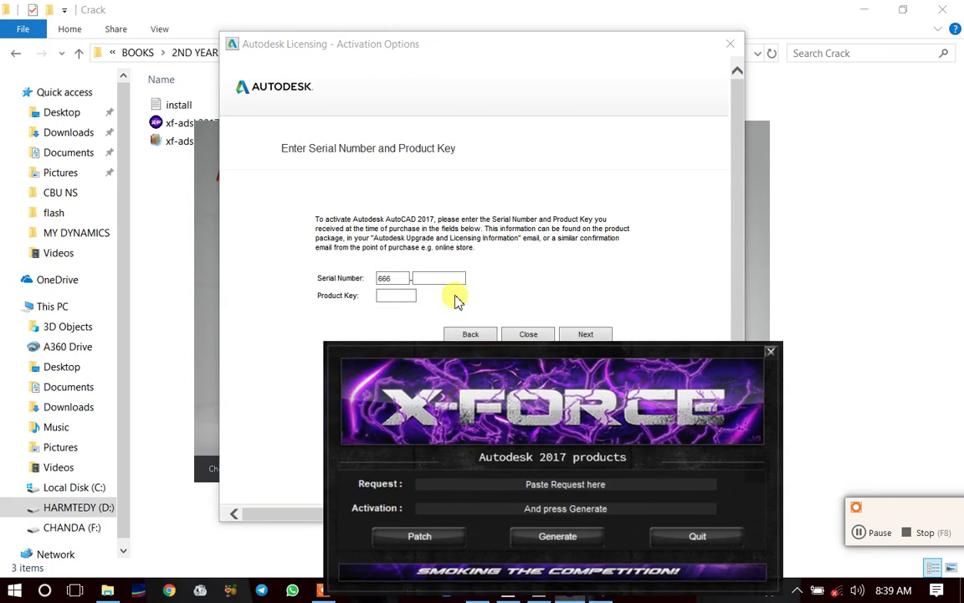
pyautogui.click(446, 278)
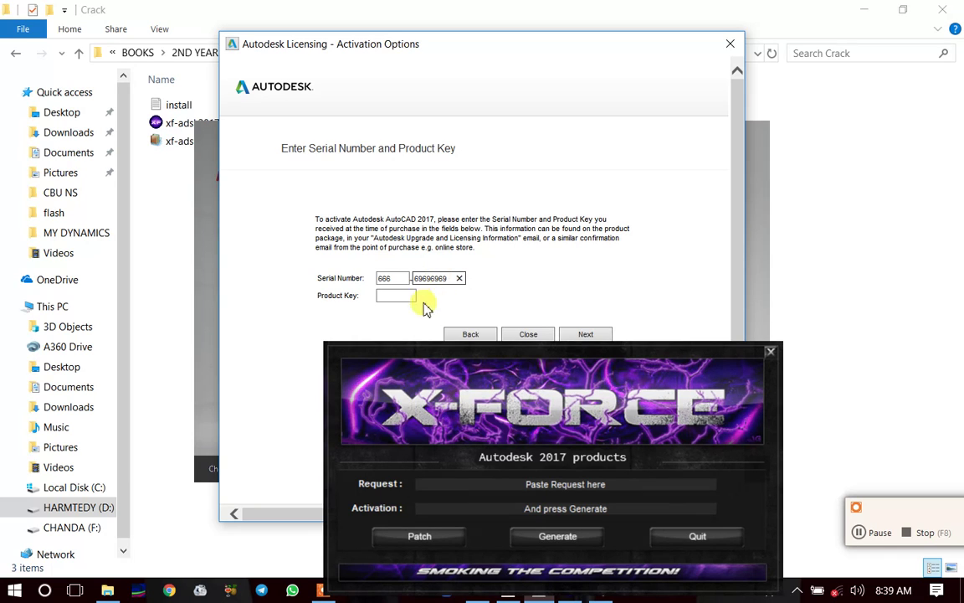
pyautogui.click(402, 297)
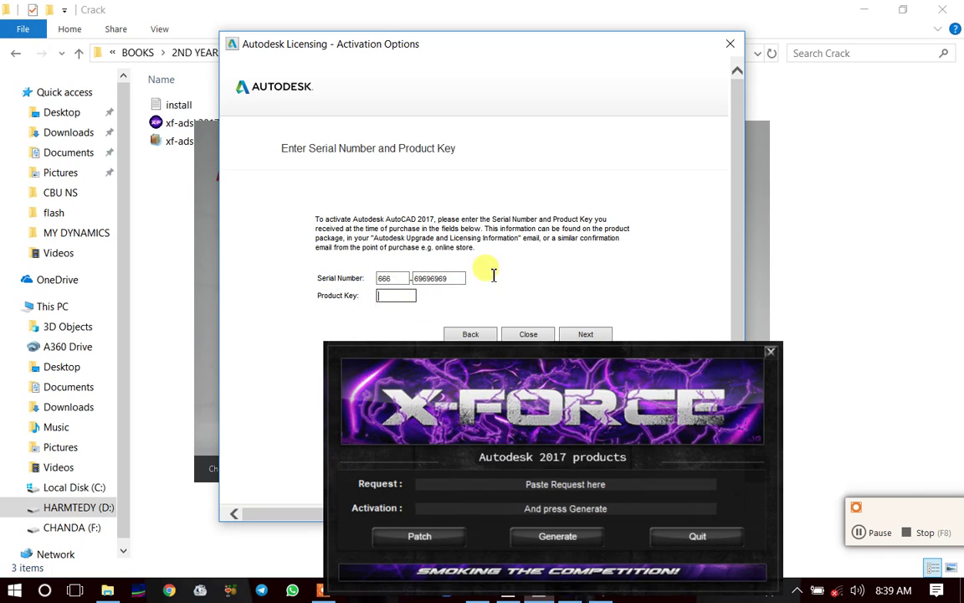
# Step: Copy the product key from the install notes, enter it, and submit the form
pyautogui.moveTo(472, 358); pyautogui.dragTo(477, 314)
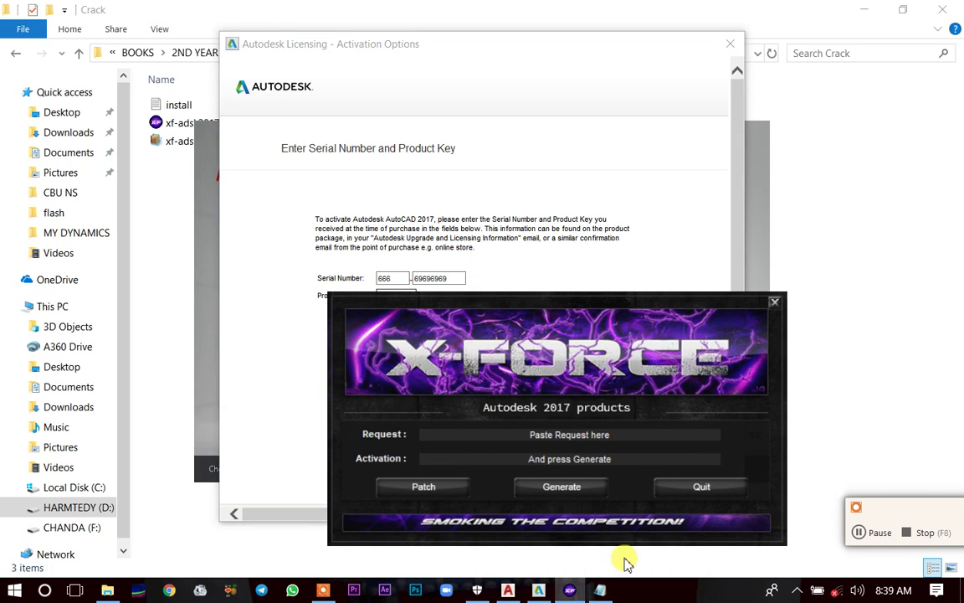
pyautogui.click(600, 589)
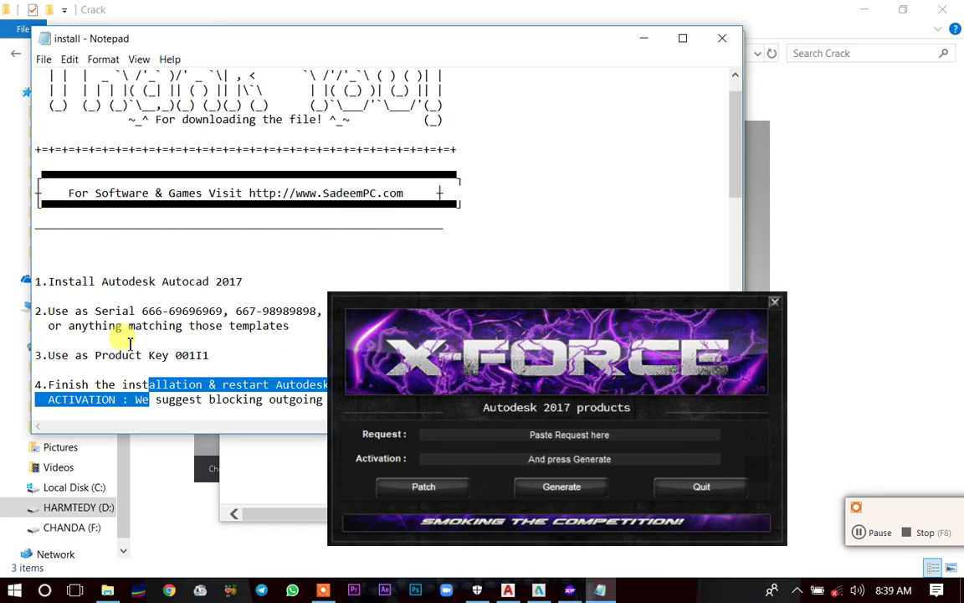
pyautogui.moveTo(209, 354); pyautogui.dragTo(176, 356)
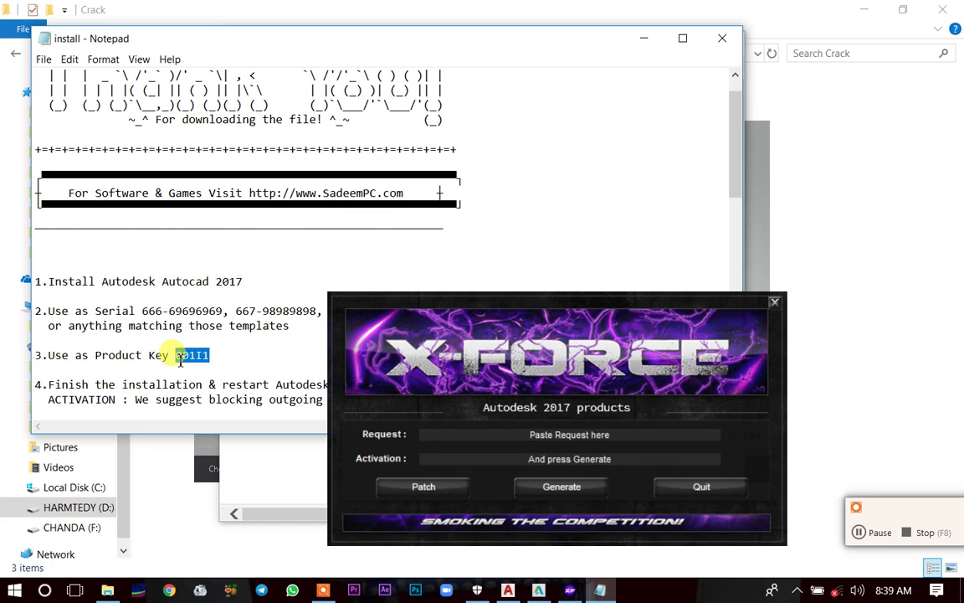
pyautogui.click(304, 497)
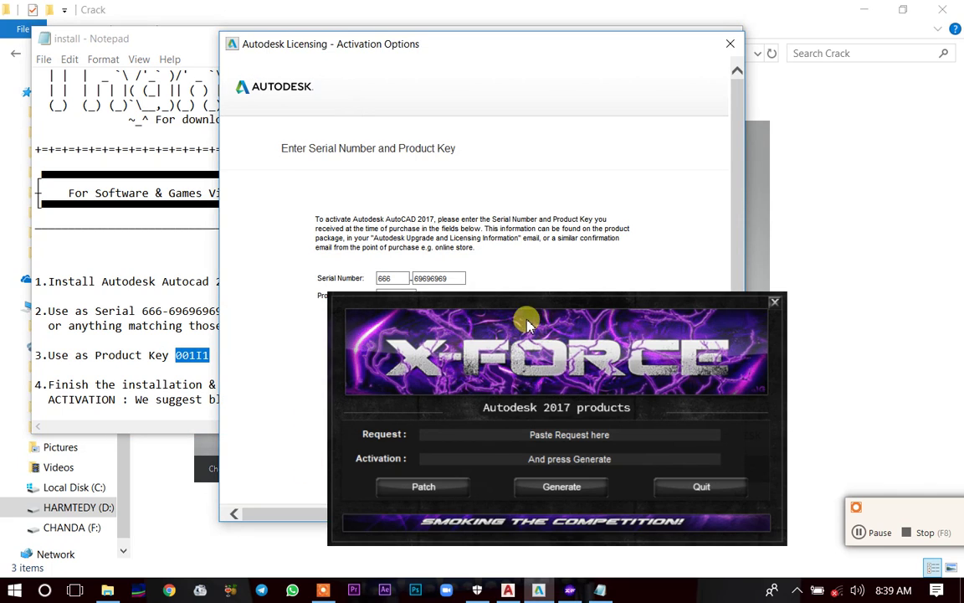
pyautogui.moveTo(523, 323); pyautogui.dragTo(508, 421)
pyautogui.click(400, 296)
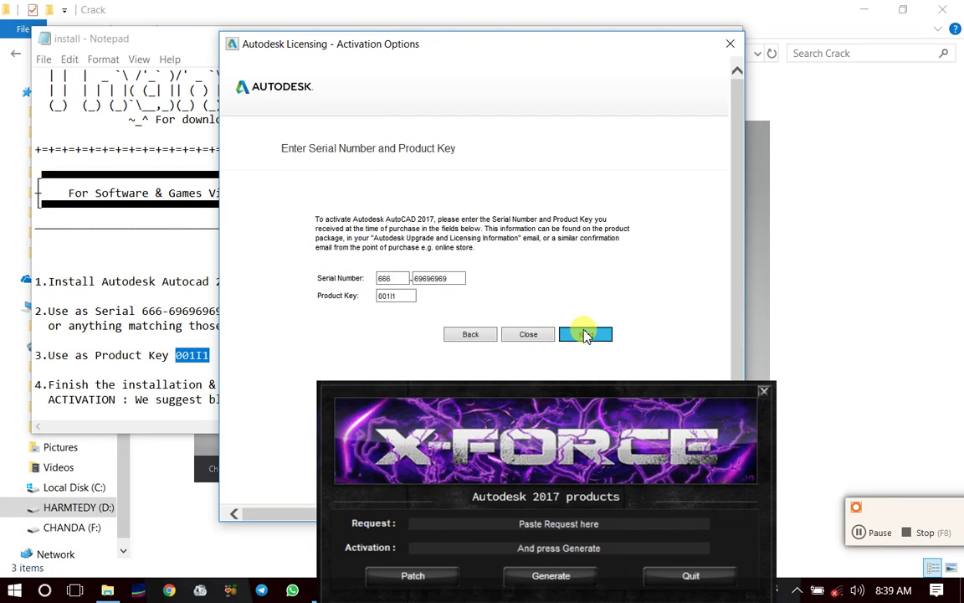
pyautogui.click(586, 335)
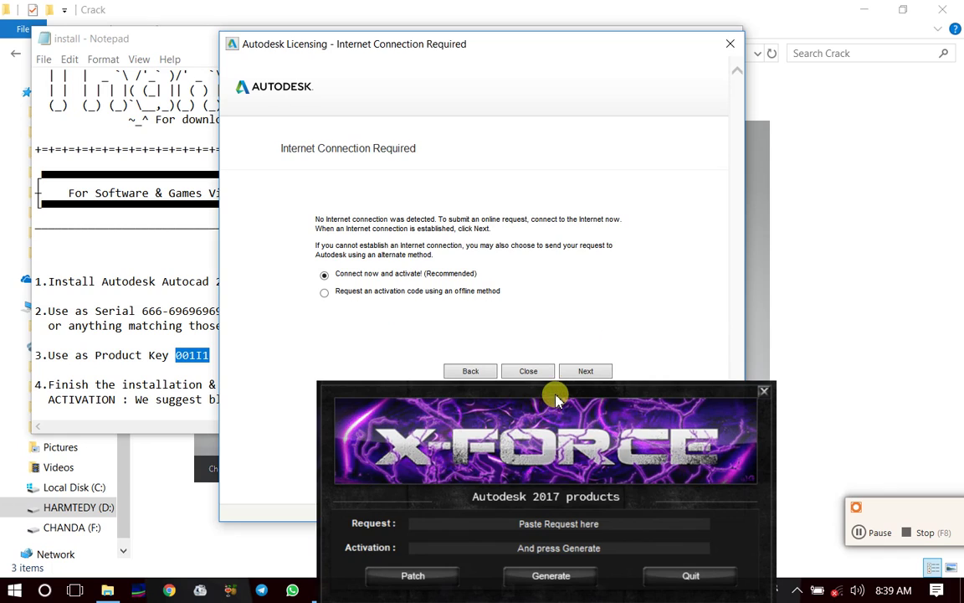
# Step: Choose 'Request an activation code using an offline method' and continue to the request page
pyautogui.moveTo(555, 396); pyautogui.dragTo(550, 542)
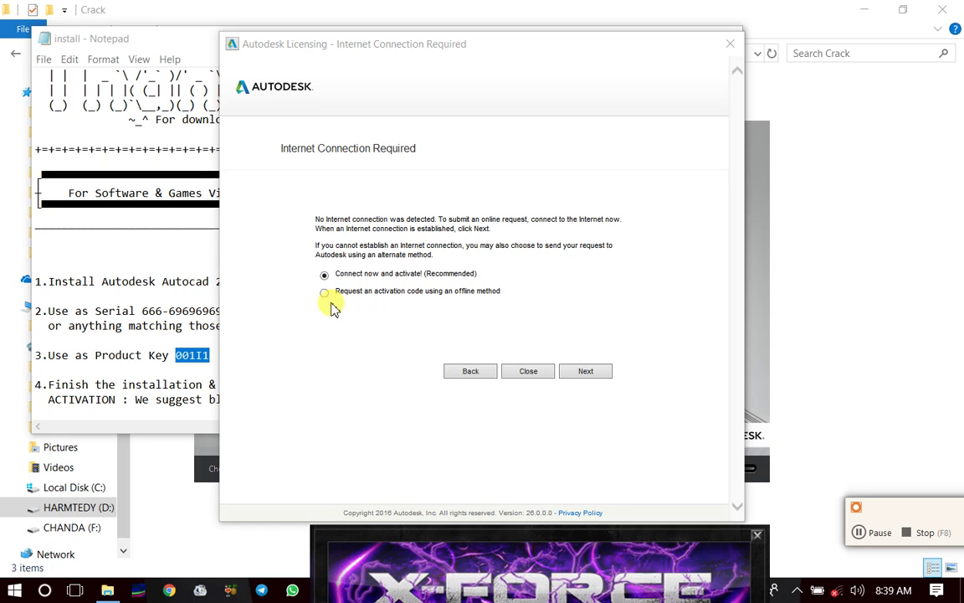
pyautogui.click(325, 294)
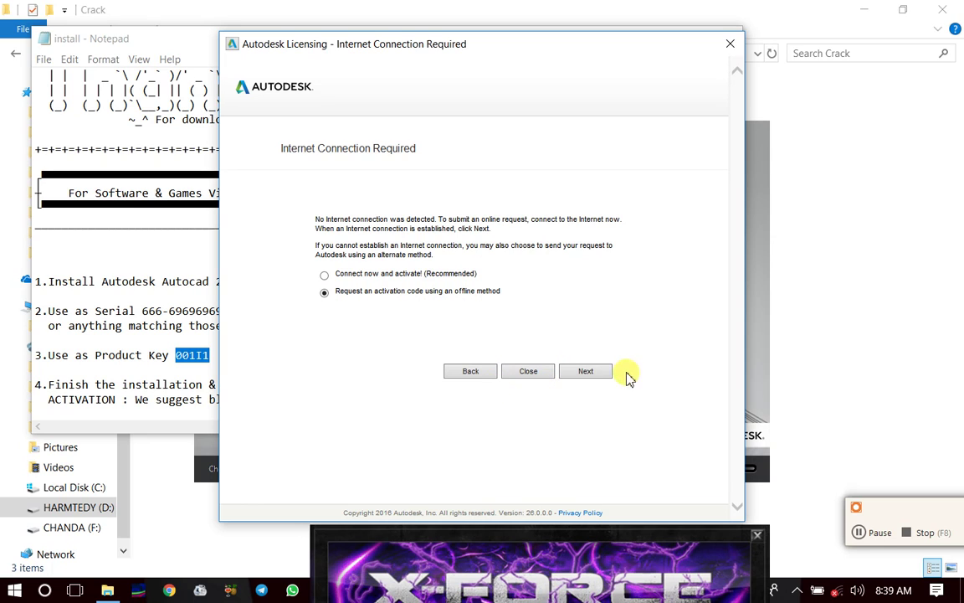
pyautogui.click(589, 371)
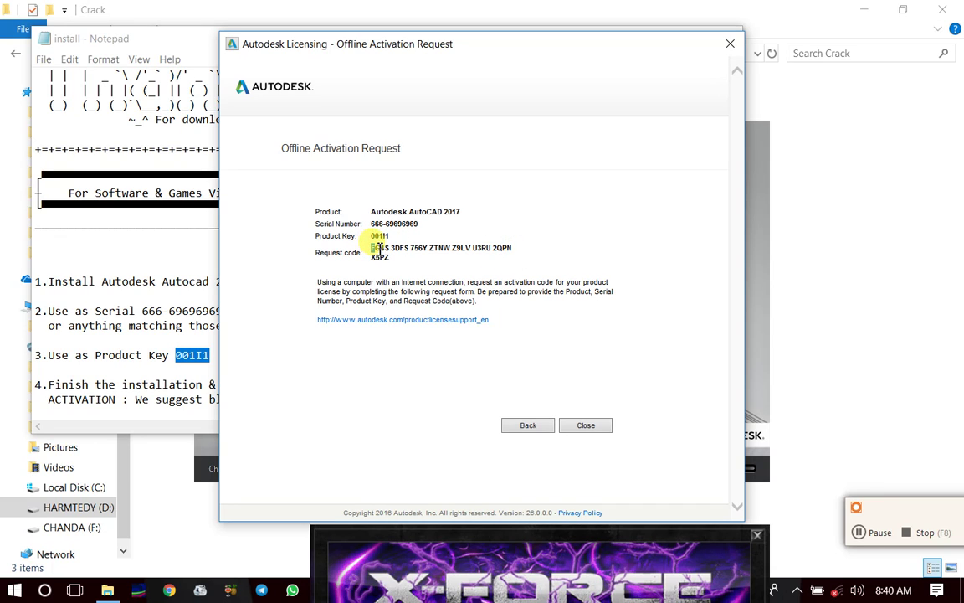
# Step: Select the request code, then return to the Product License Activation Options page
pyautogui.moveTo(376, 248); pyautogui.dragTo(400, 260)
pyautogui.hotkey('ctrl', 'c')
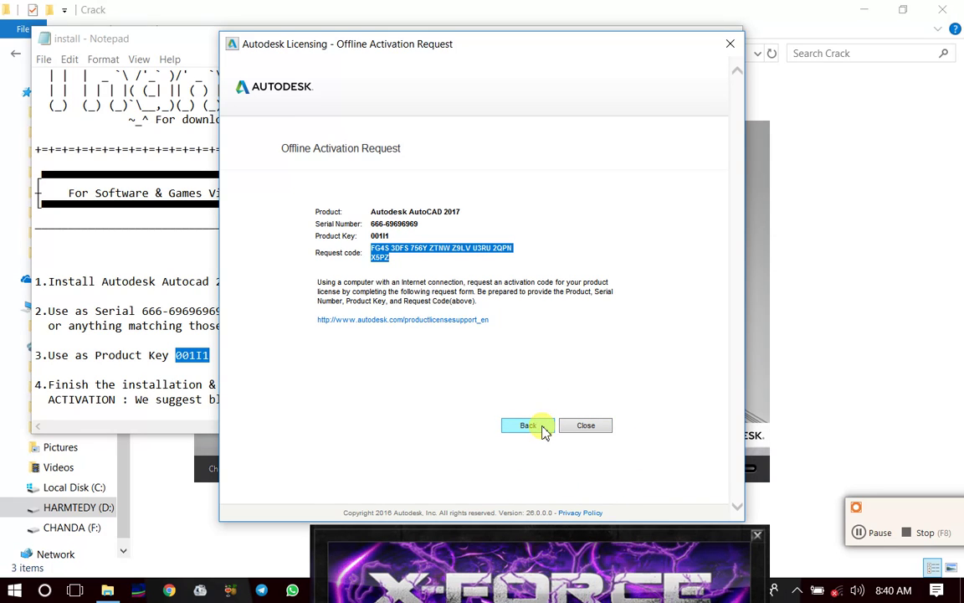
pyautogui.click(541, 428)
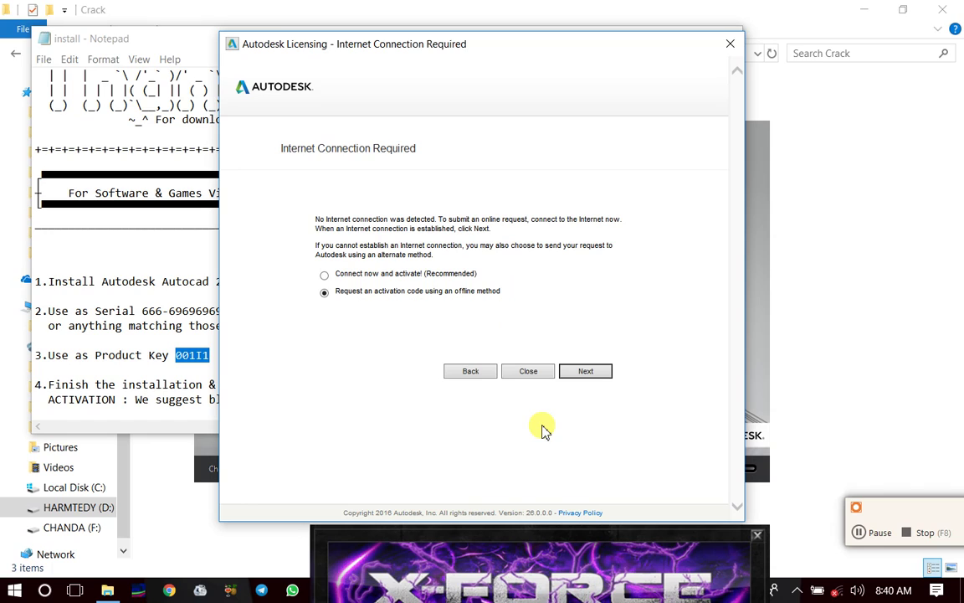
pyautogui.click(470, 371)
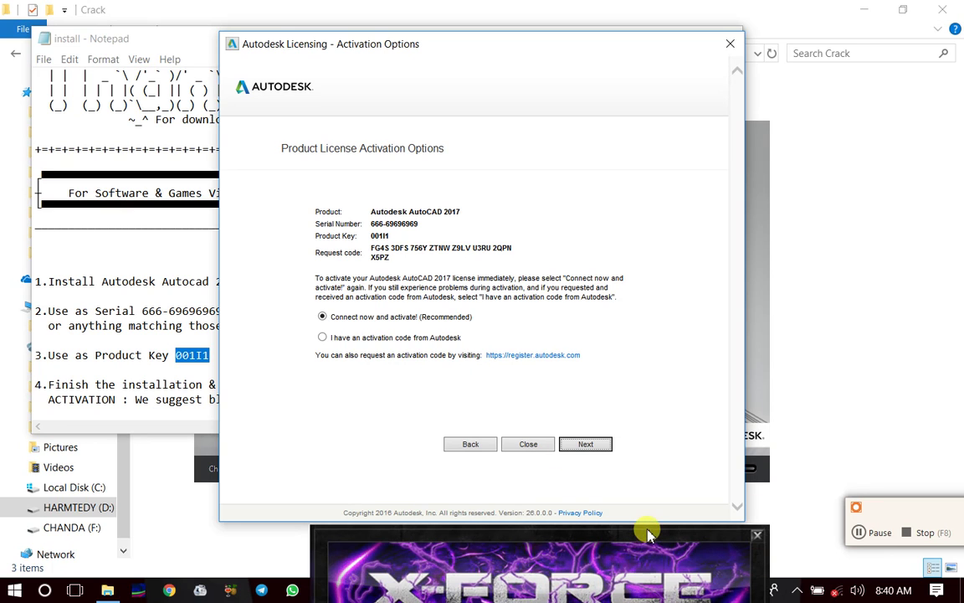
# Step: Paste the request code into the keygen's Request field and generate an activation code
pyautogui.moveTo(645, 535); pyautogui.dragTo(605, 184)
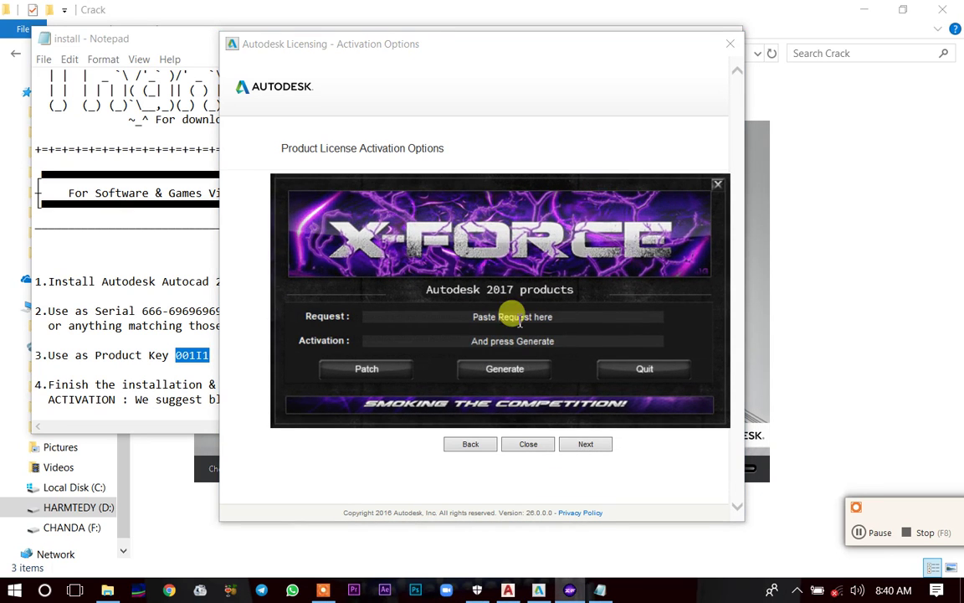
pyautogui.moveTo(559, 317); pyautogui.dragTo(379, 318)
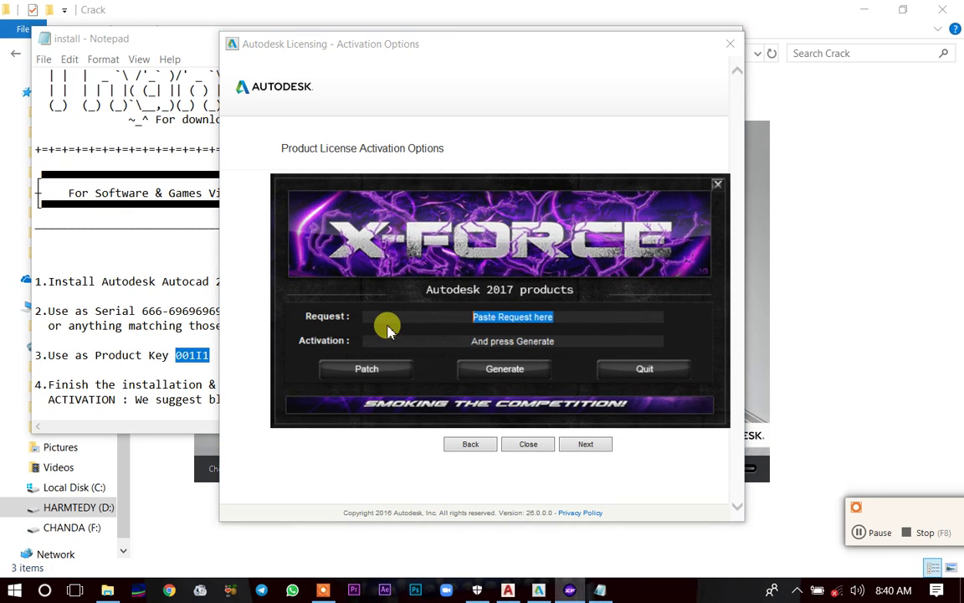
pyautogui.hotkey('ctrl', 'v')
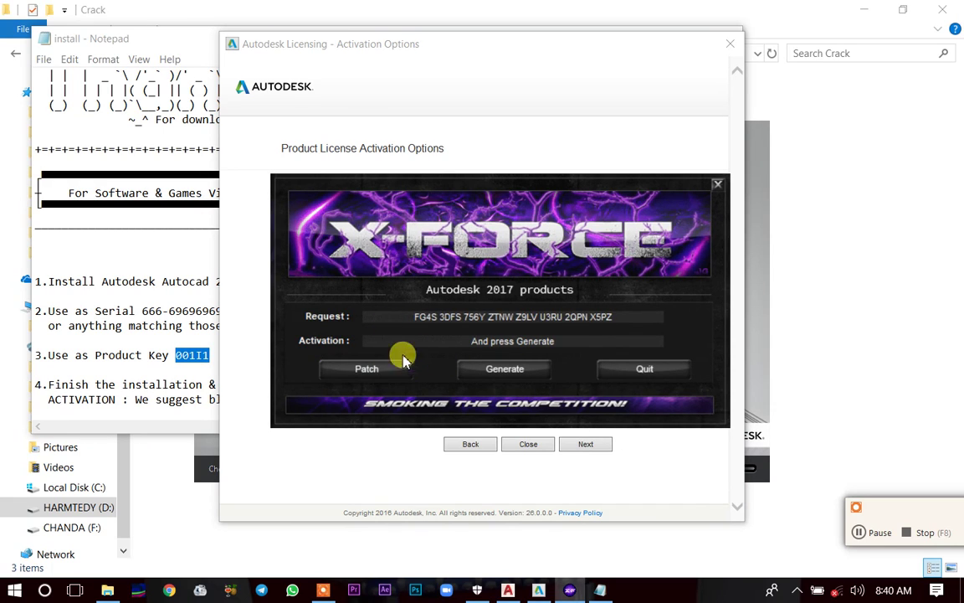
pyautogui.click(505, 369)
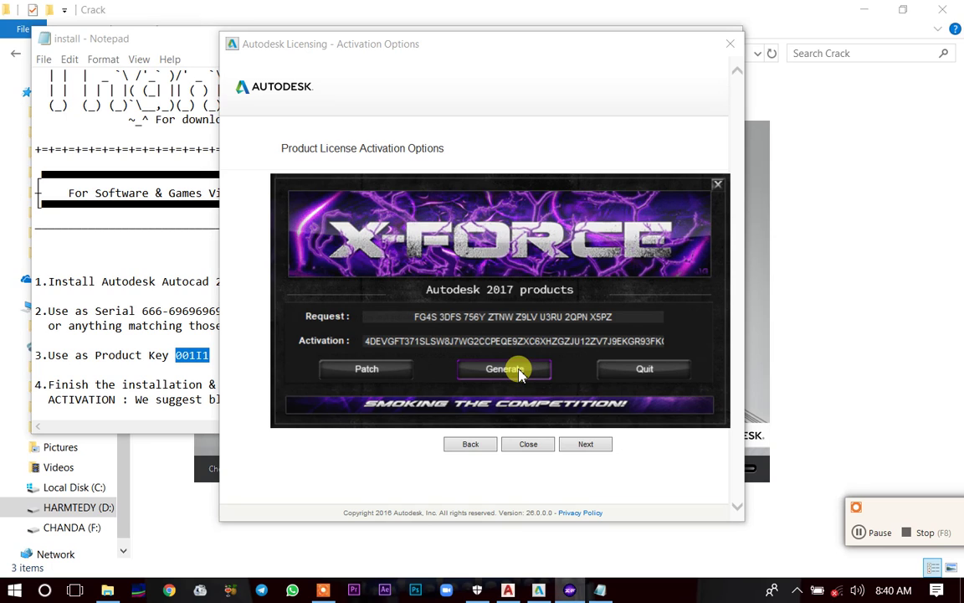
# Step: Apply the keygen patch, confirm success, and select the generated activation code
pyautogui.click(378, 369)
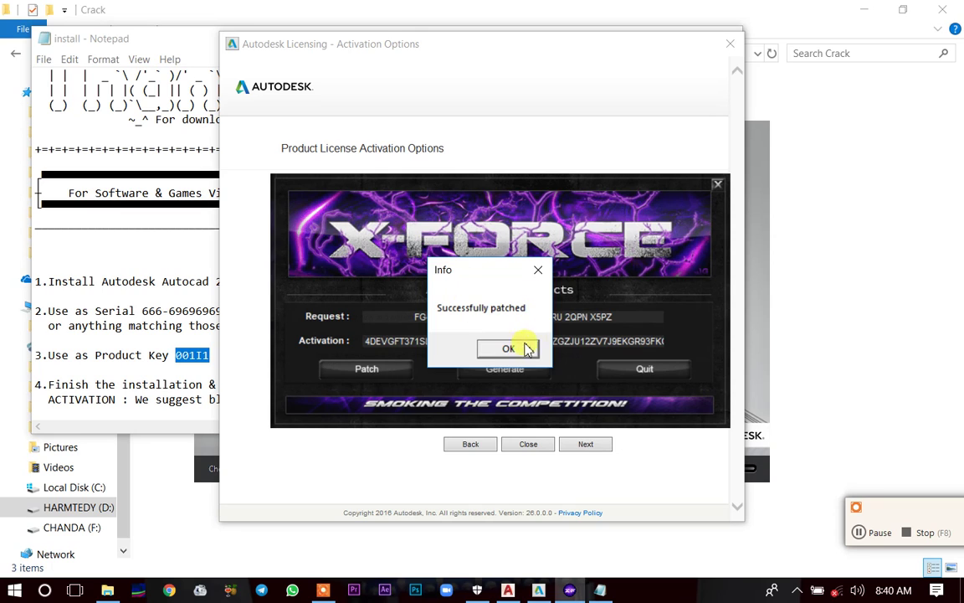
pyautogui.click(512, 348)
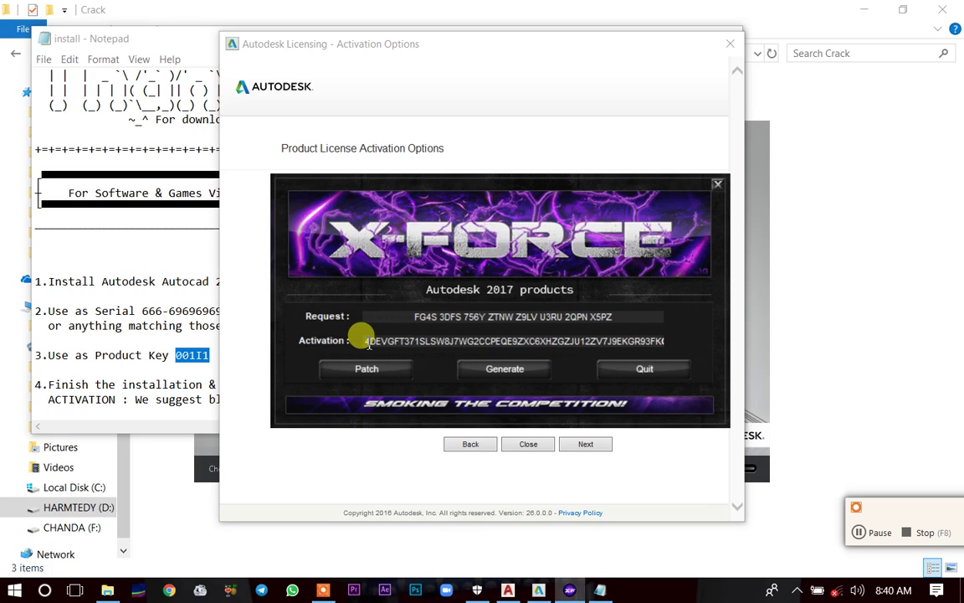
pyautogui.moveTo(368, 344)
pyautogui.mouseDown()
pyautogui.moveTo(738, 344)
pyautogui.moveTo(746, 355)
pyautogui.mouseUp()
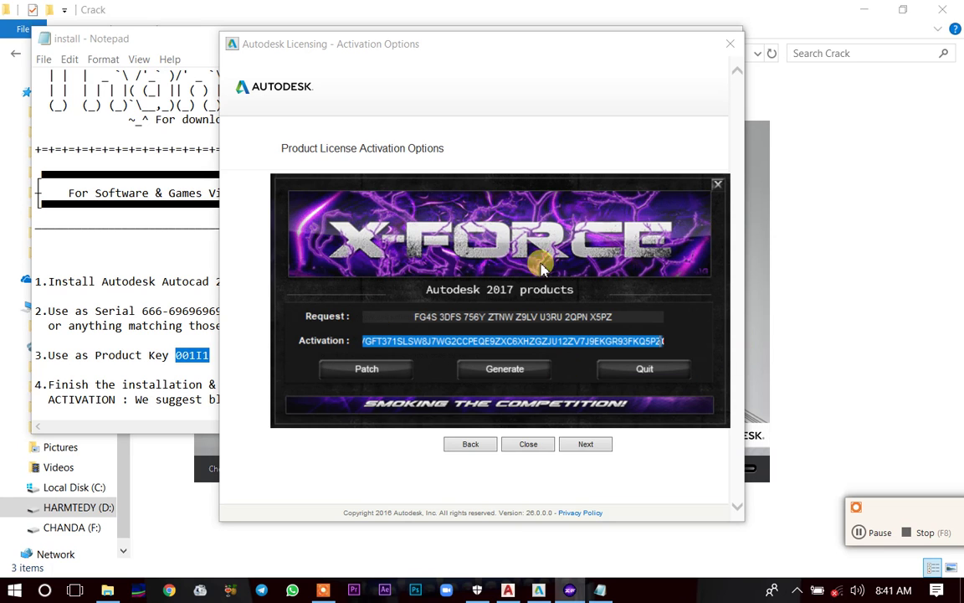
pyautogui.moveTo(706, 189); pyautogui.dragTo(589, 251)
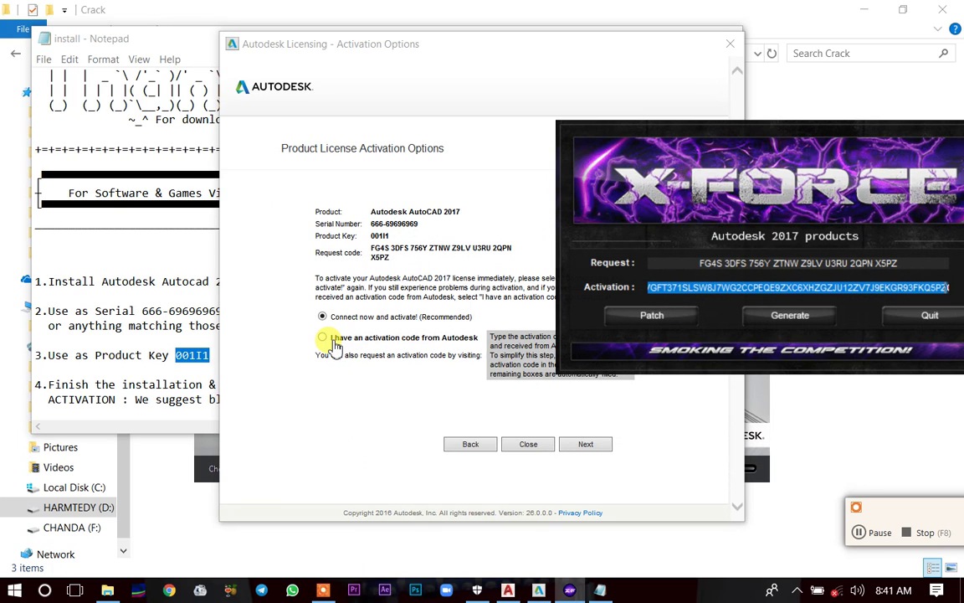
# Step: Choose 'I have an activation code from Autodesk', paste the generated code, and submit it
pyautogui.click(333, 341)
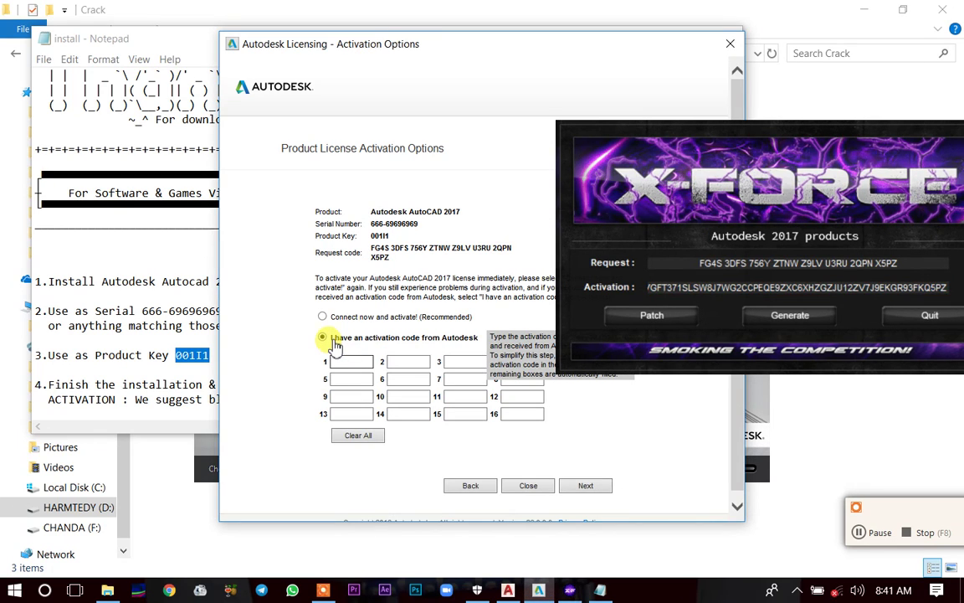
pyautogui.moveTo(628, 129); pyautogui.dragTo(793, 115)
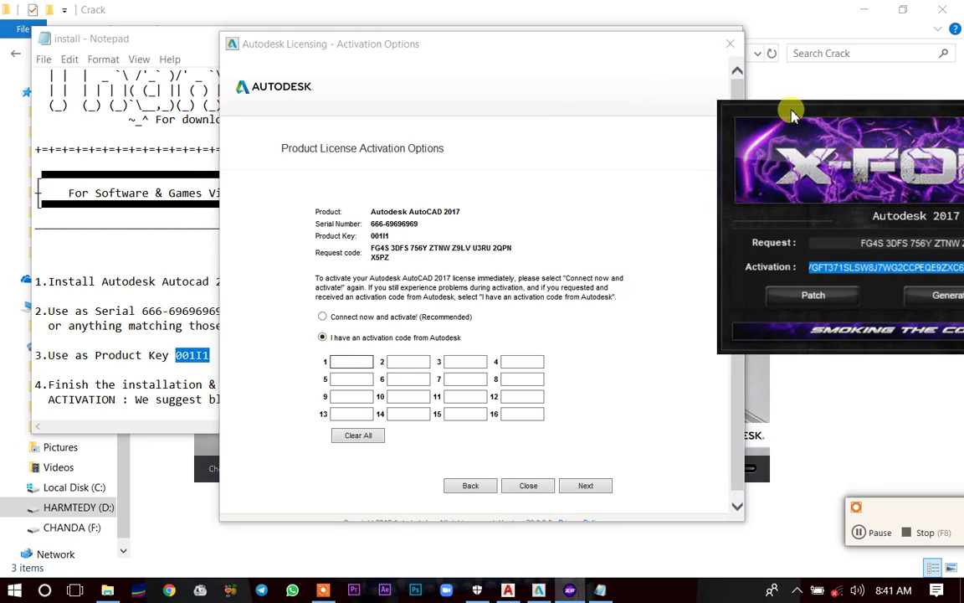
pyautogui.click(351, 362)
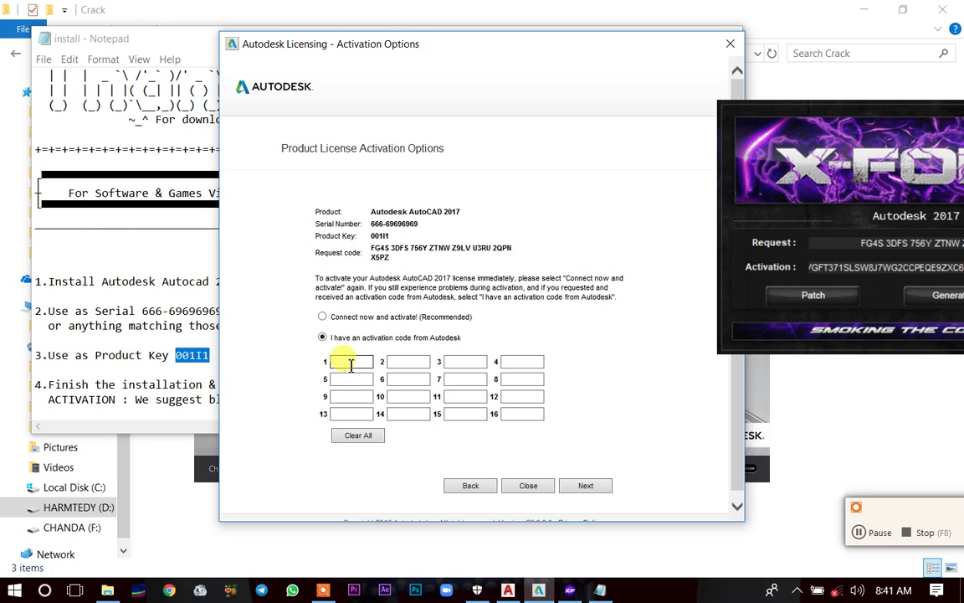
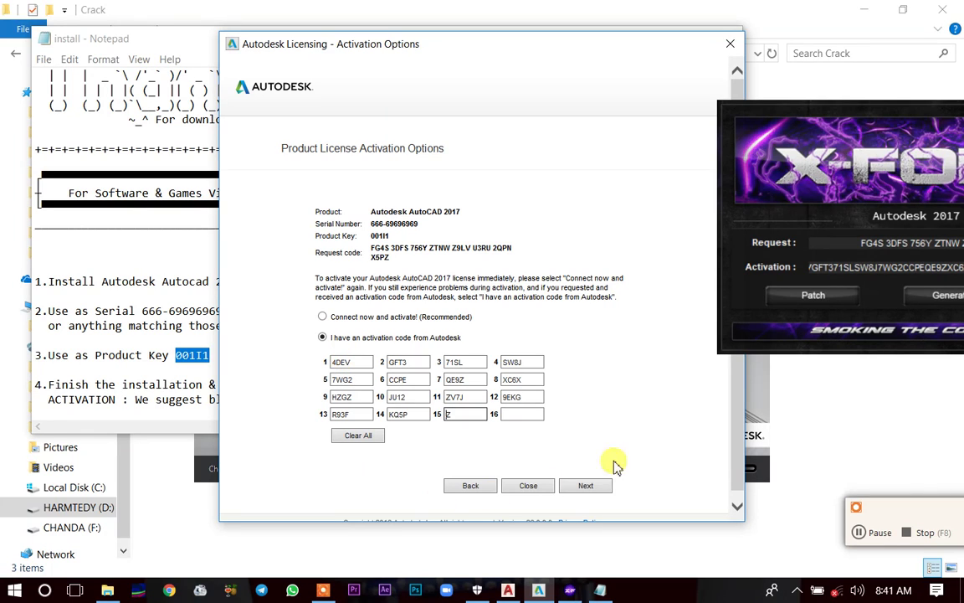
pyautogui.click(587, 488)
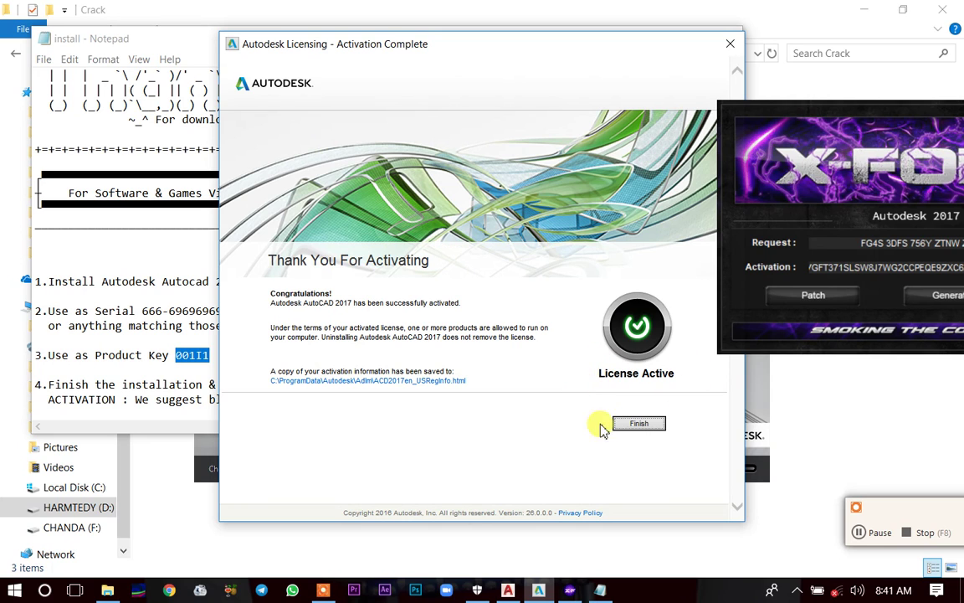
# Step: Finish the wizard, close the keygen, Notepad and Crack folder, and dismiss the data-collection notice
pyautogui.click(638, 423)
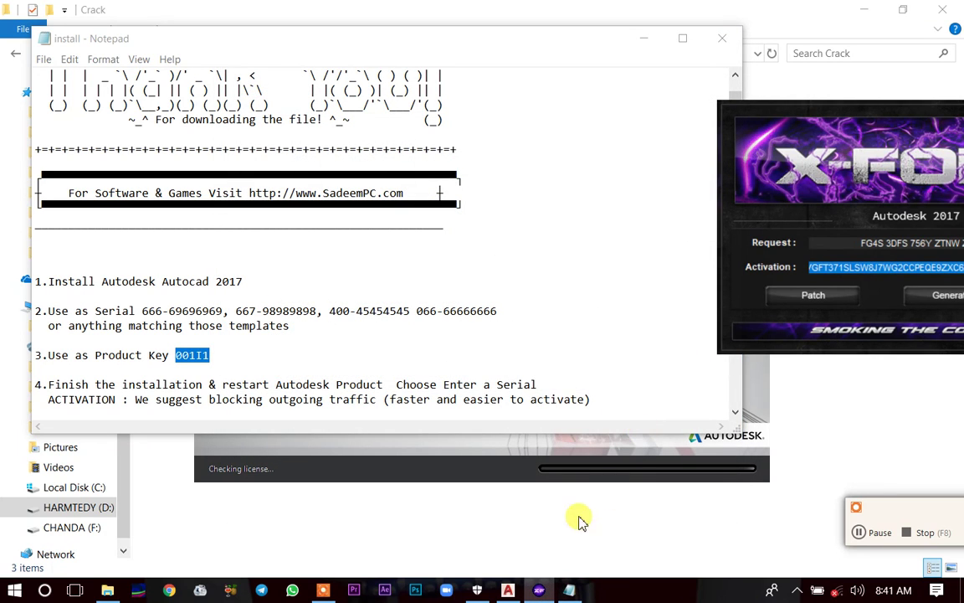
pyautogui.moveTo(920, 108); pyautogui.dragTo(551, 132)
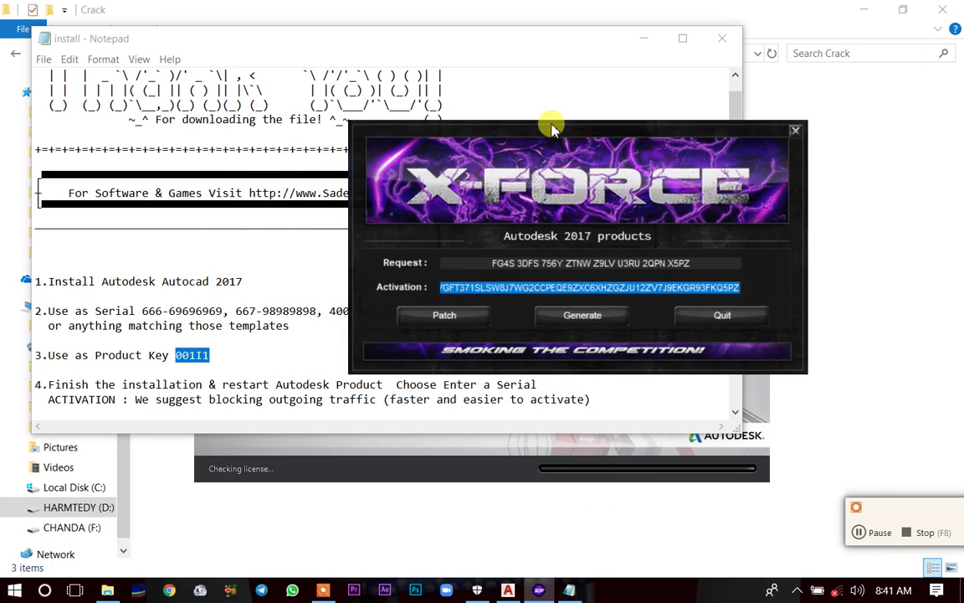
pyautogui.click(797, 134)
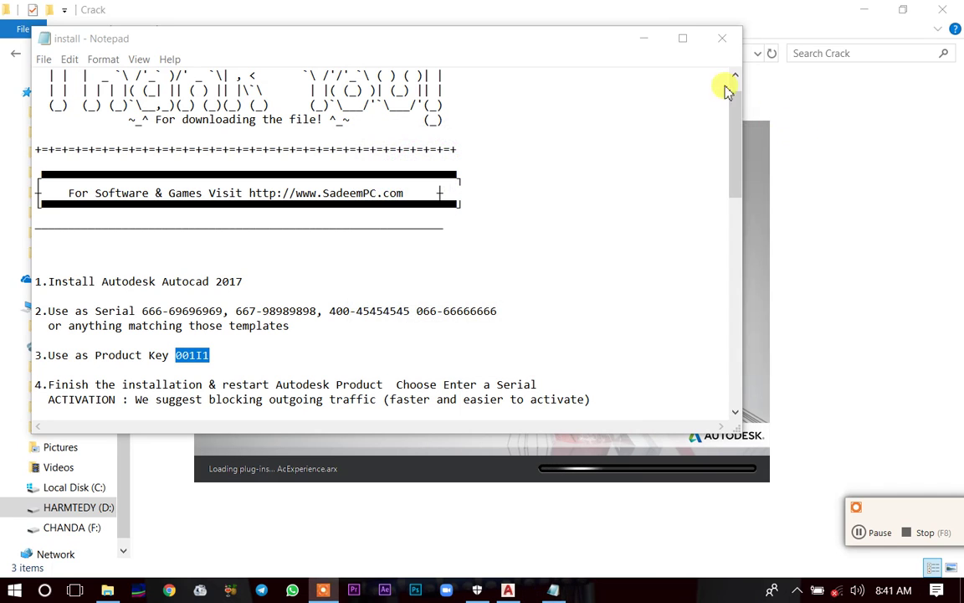
pyautogui.click(723, 40)
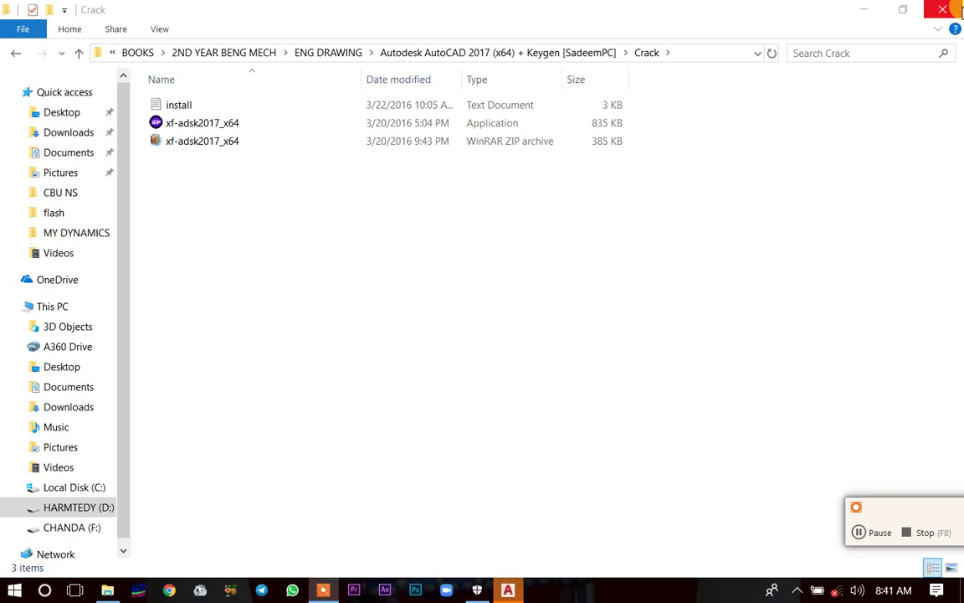
pyautogui.click(959, 9)
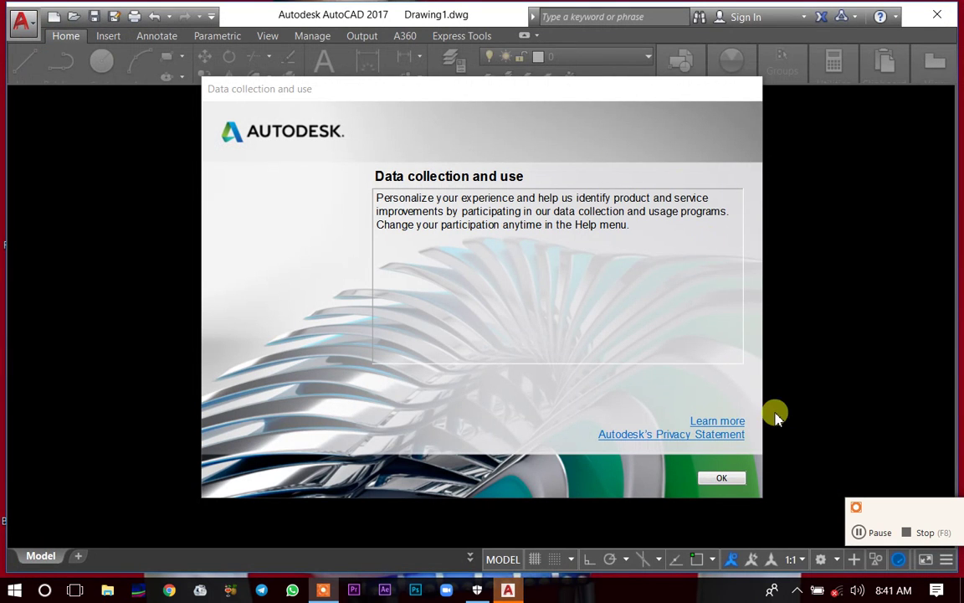
pyautogui.click(720, 479)
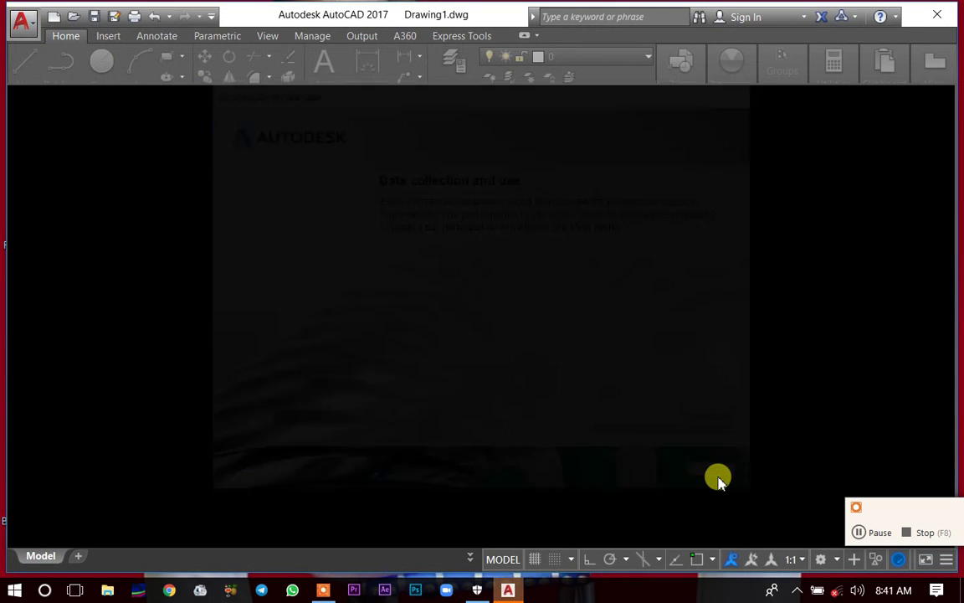